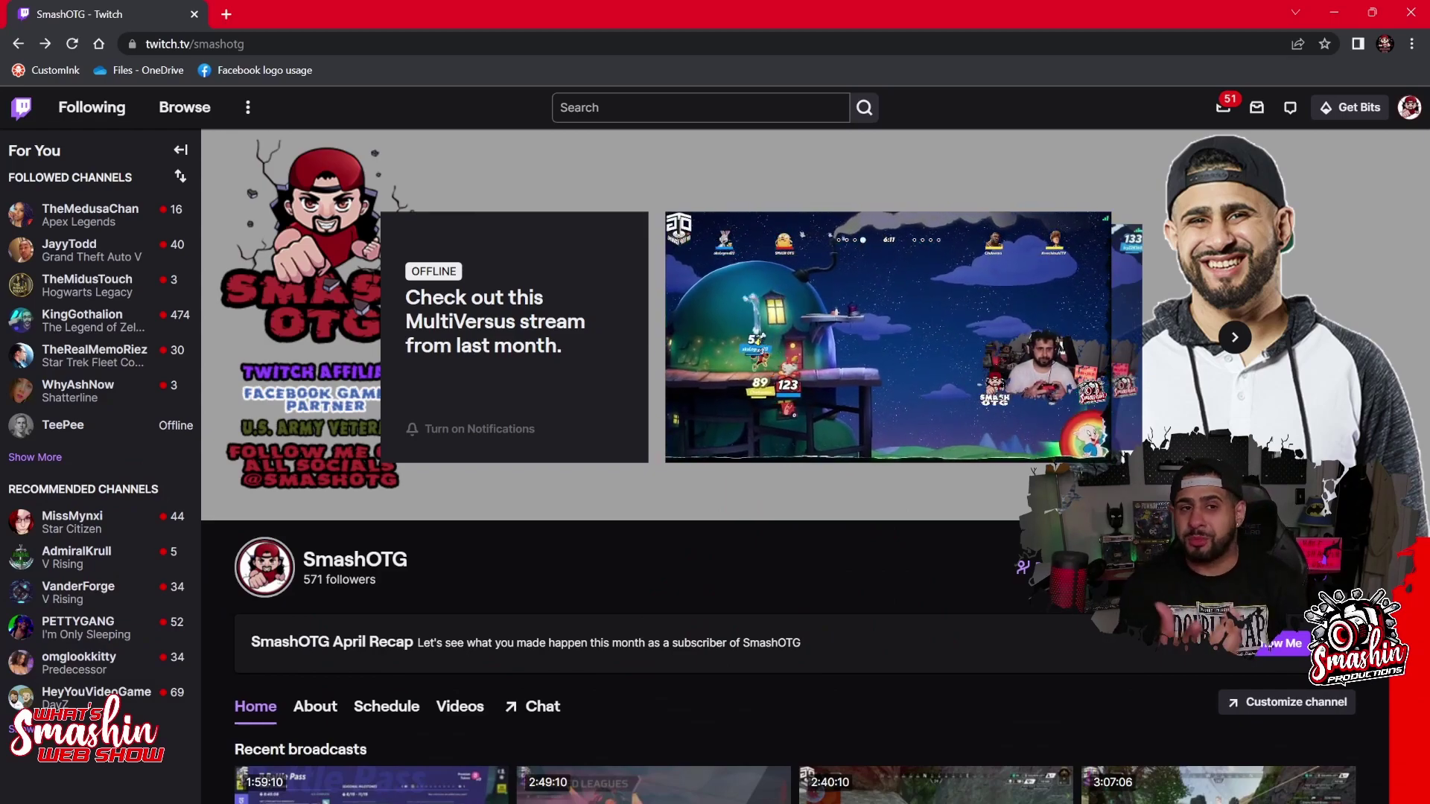
- Open the account dropdown from the profile avatar on the Twitch channel page
left_click(1409, 107)
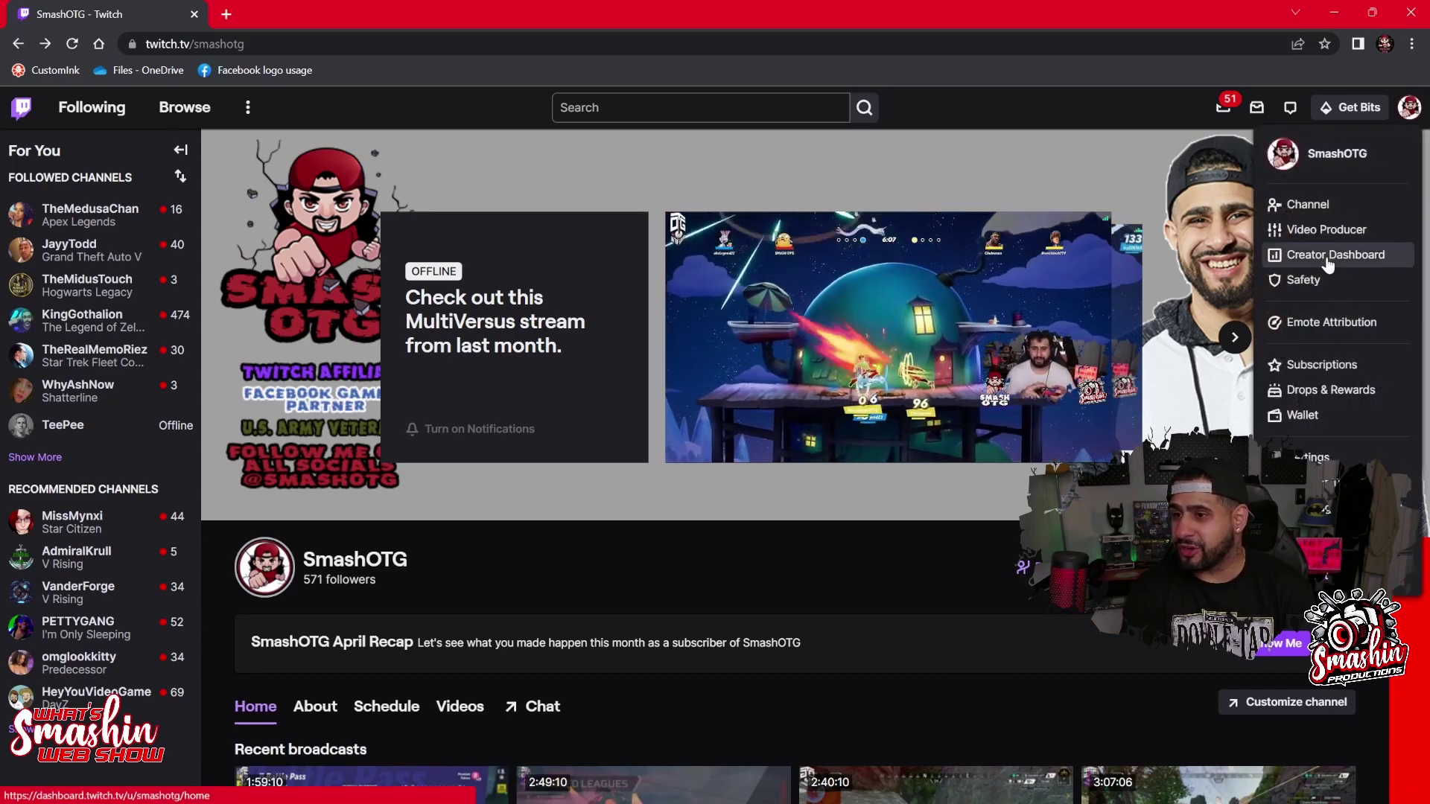
- Go to the Creator Dashboard and open its Alerts page showing the Follow alert box
left_click(1327, 257)
left_click(84, 225)
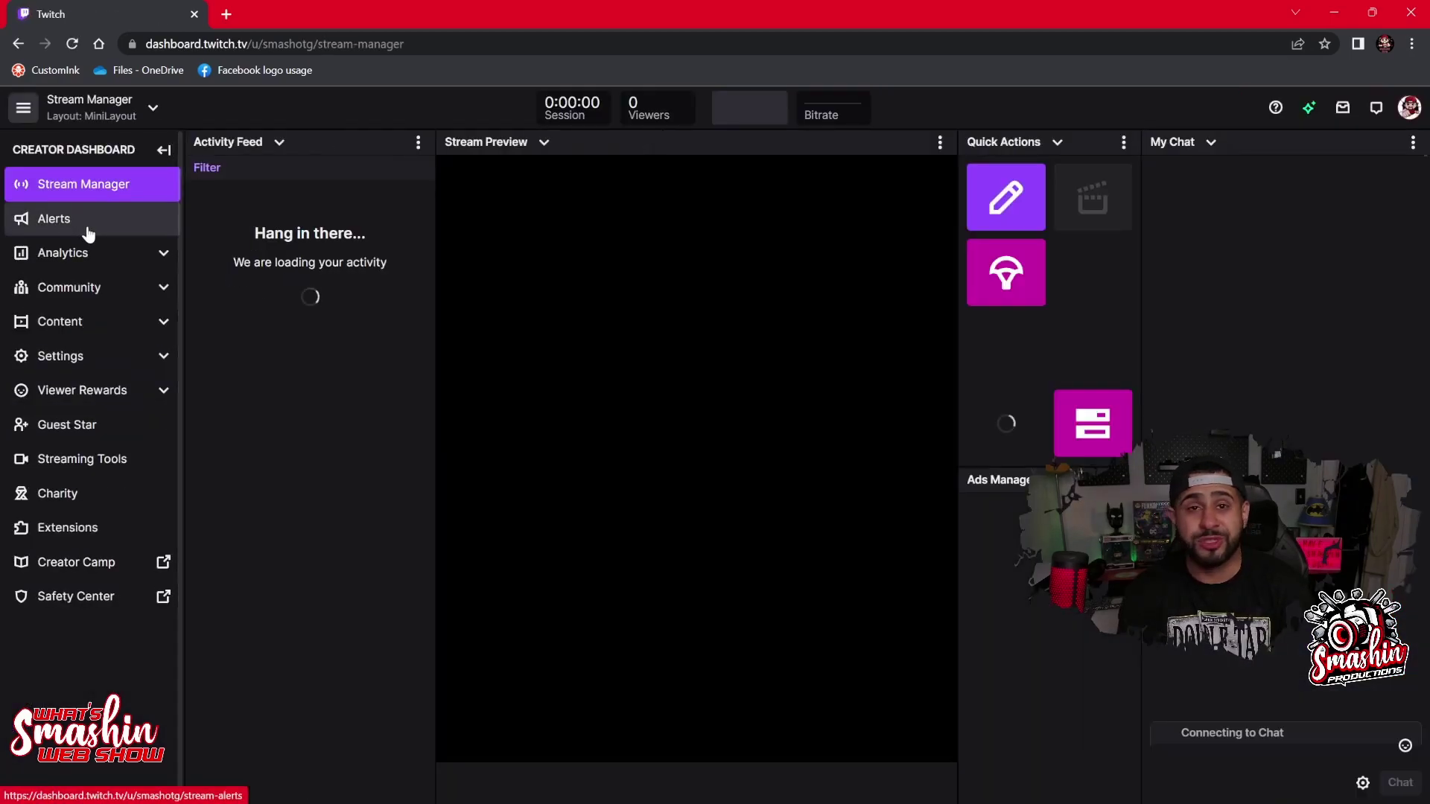
left_click(88, 234)
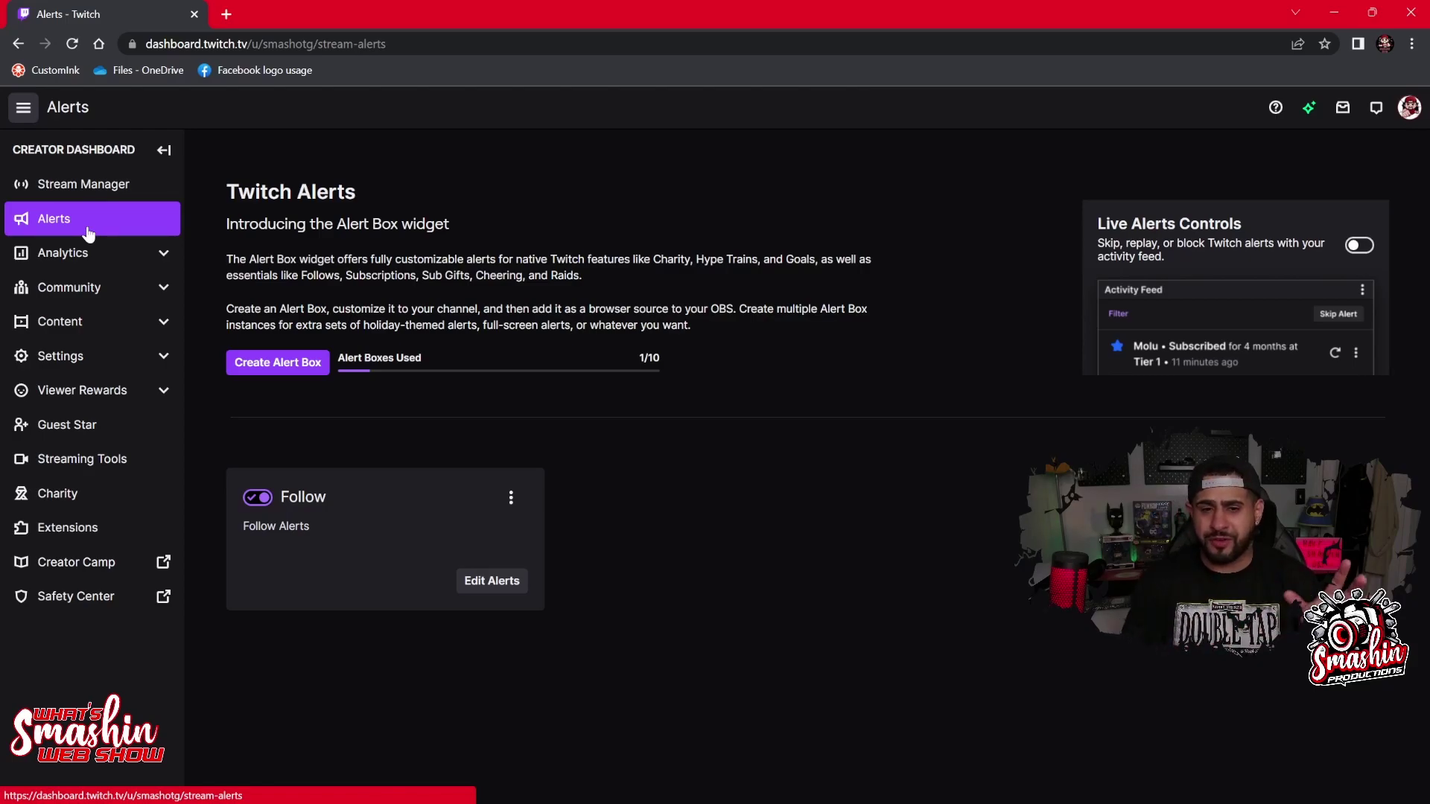
- Create an alert box named 'Halloween' with description 'All my halloween alerts'
left_click(285, 365)
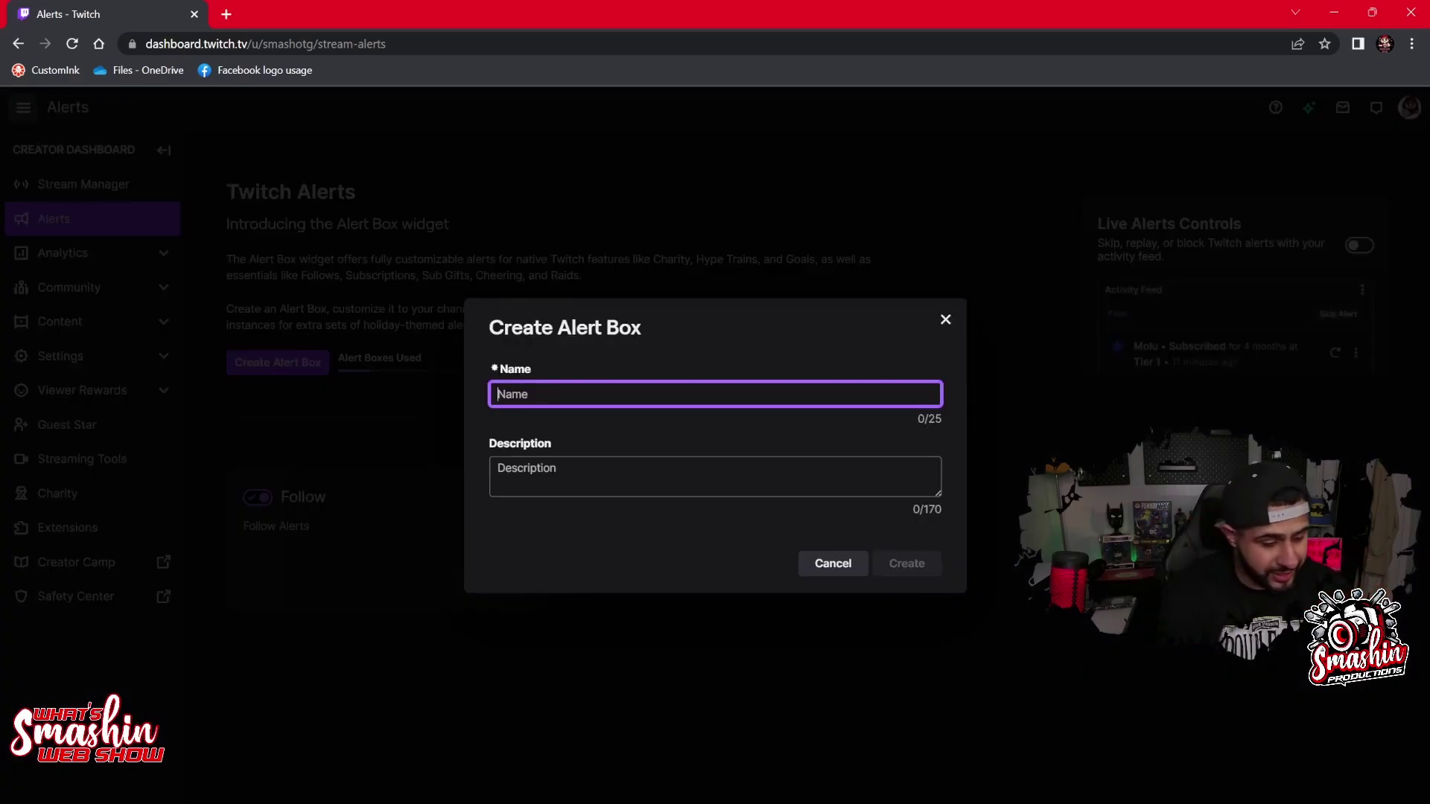
type("Hall")
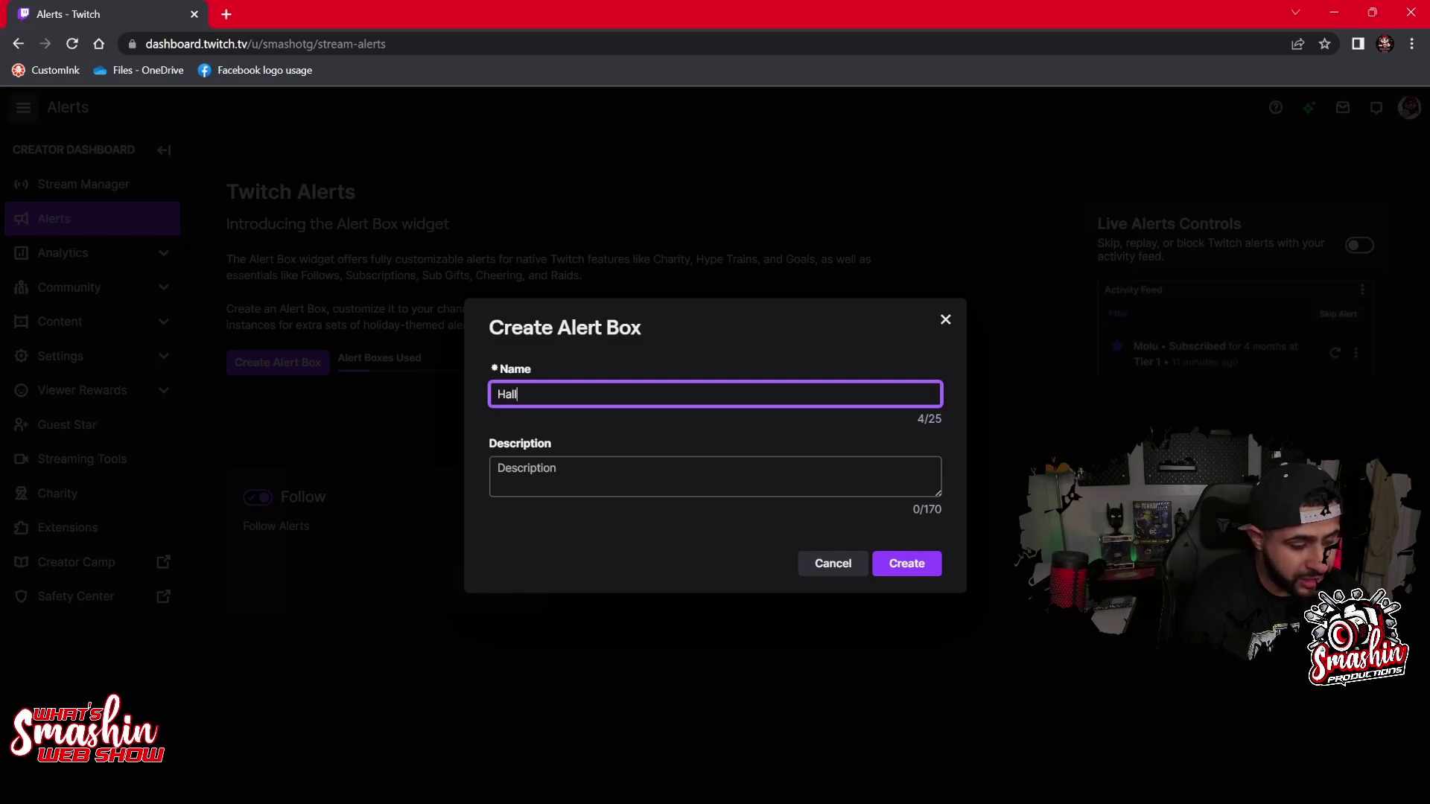
type("oween")
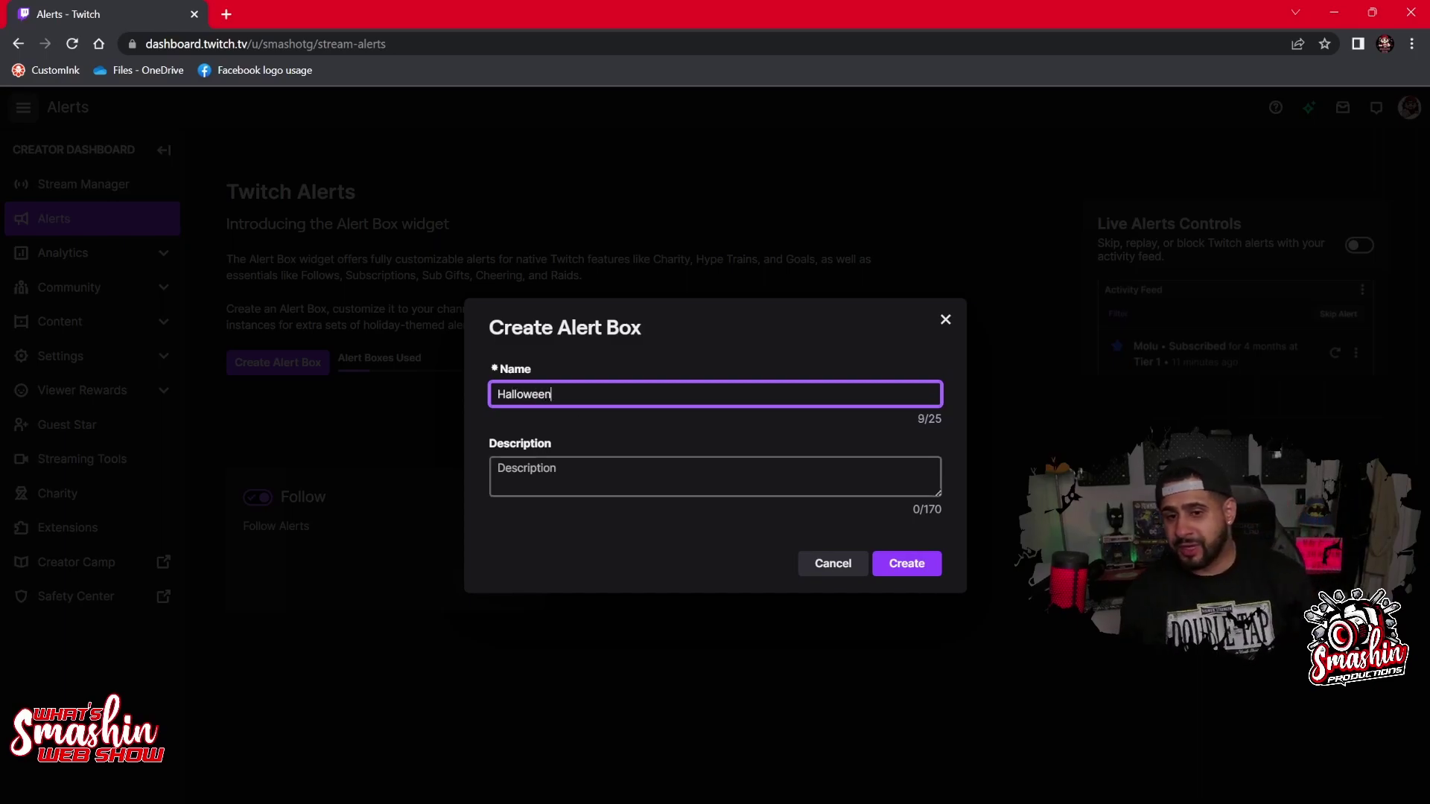
left_click(498, 469)
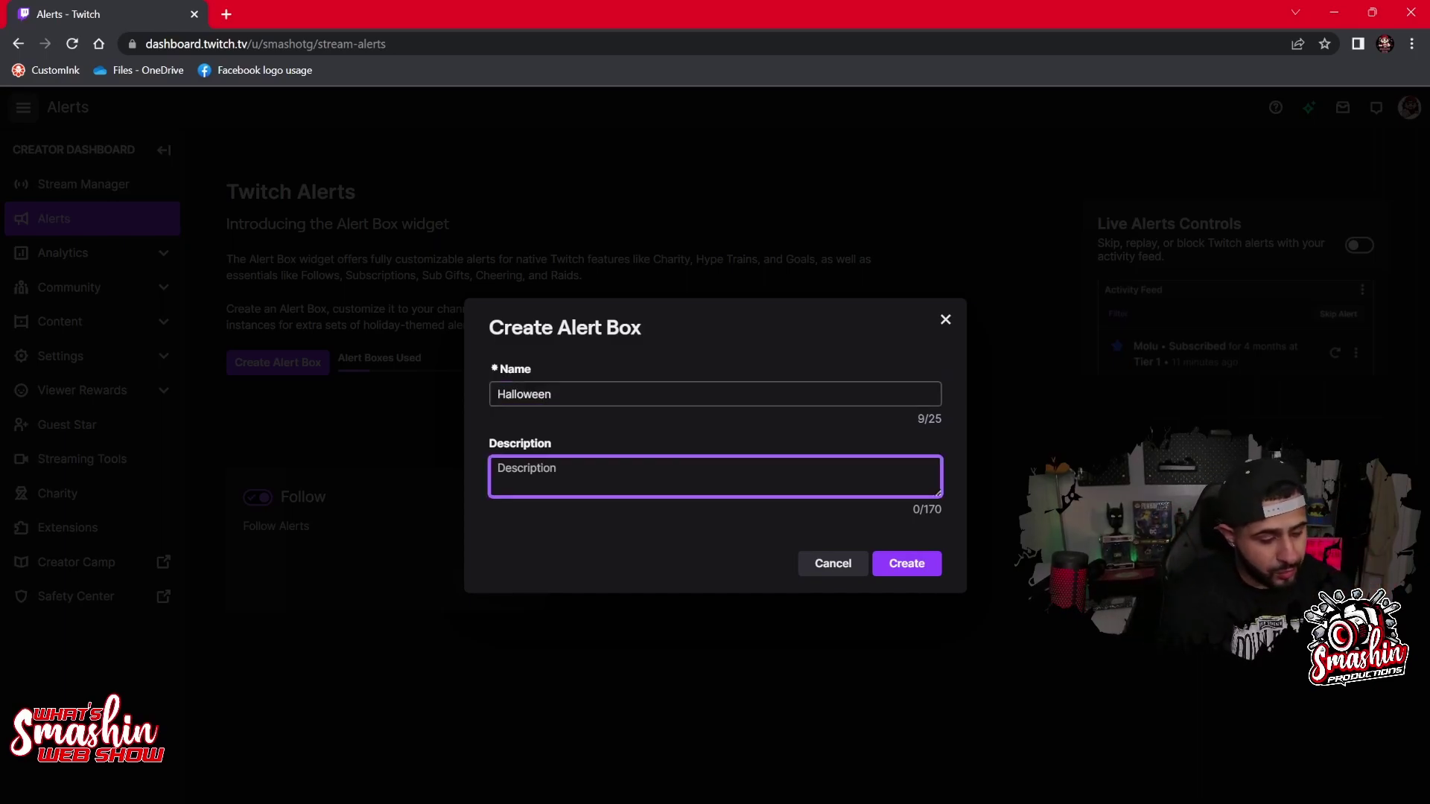
type("All my hal")
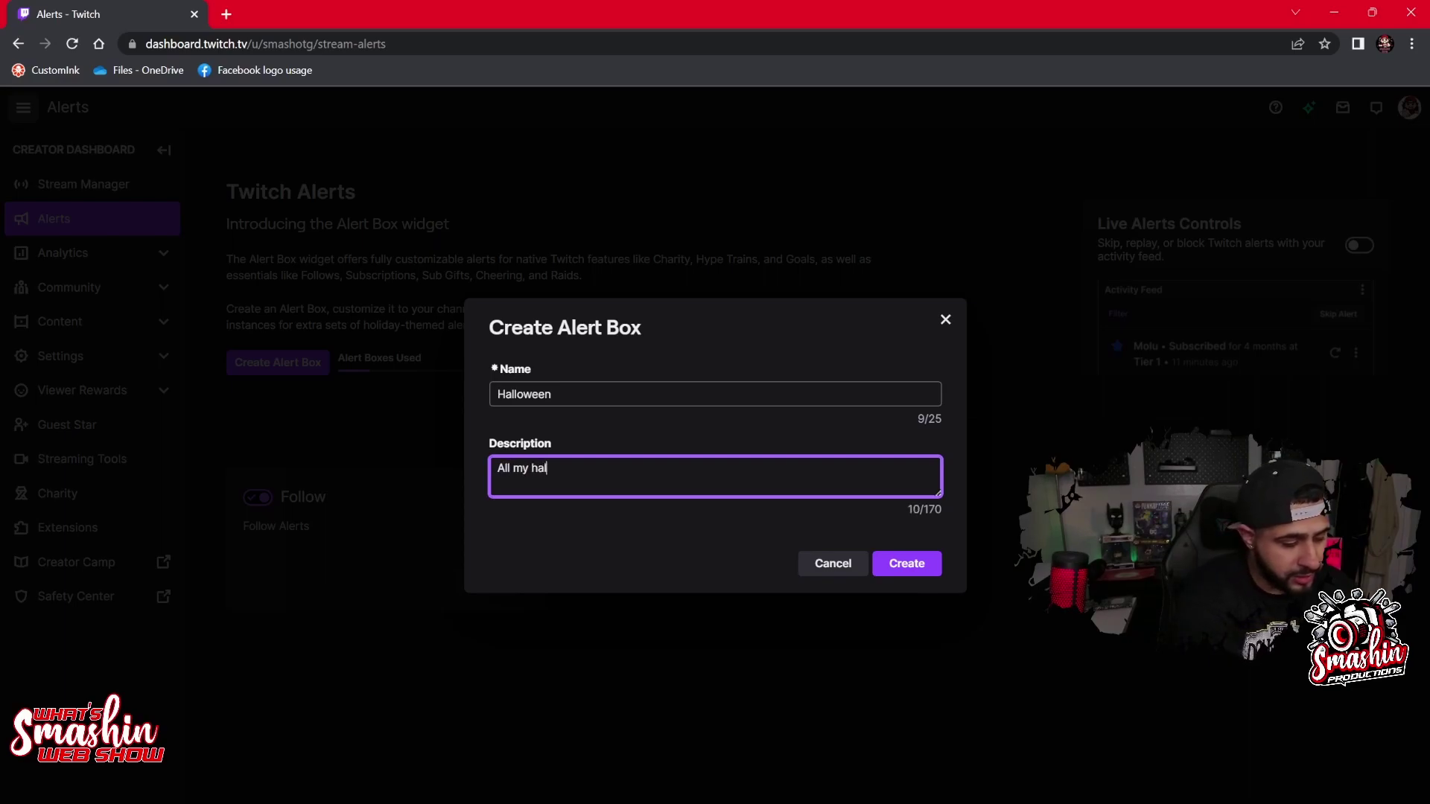
type("loween alerts")
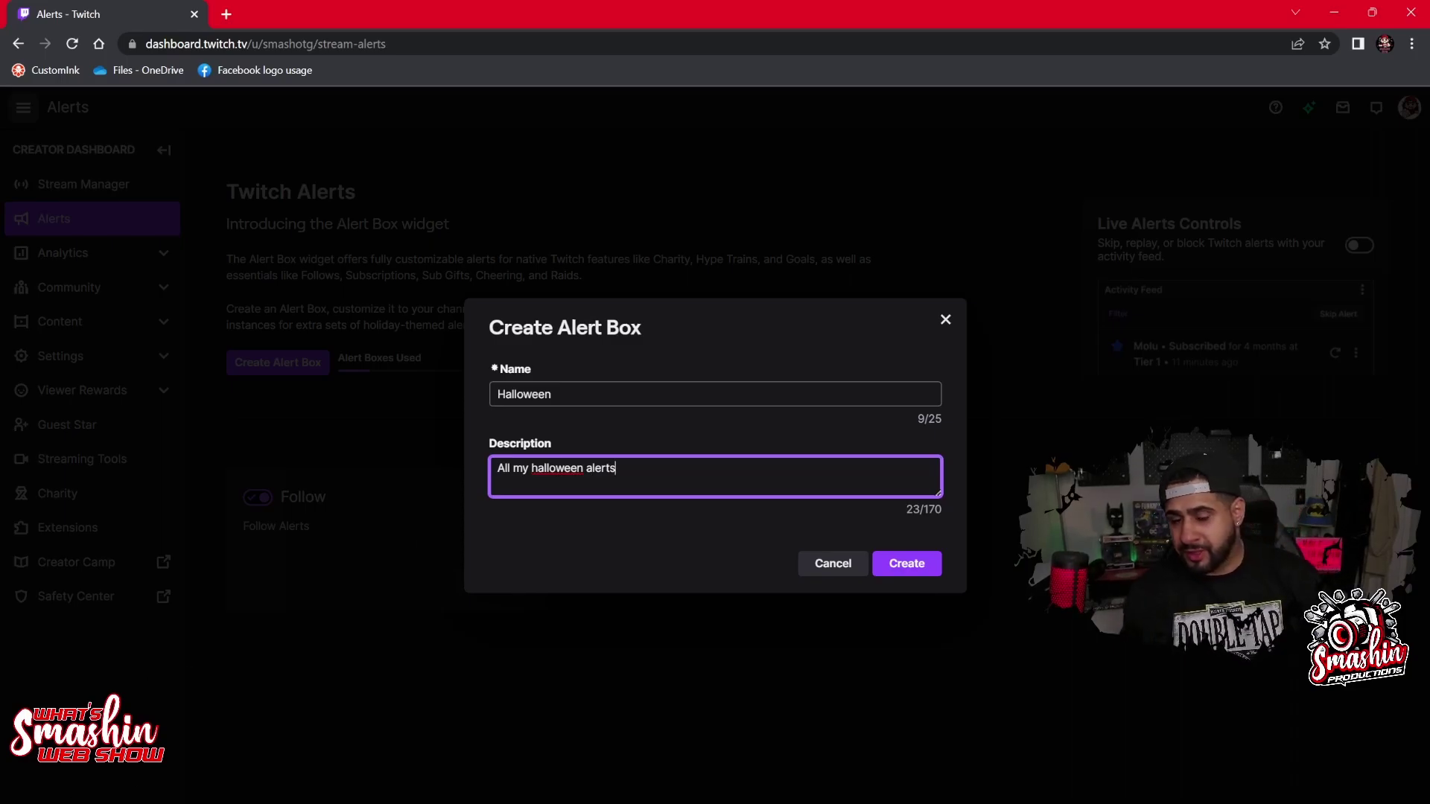
left_click(896, 567)
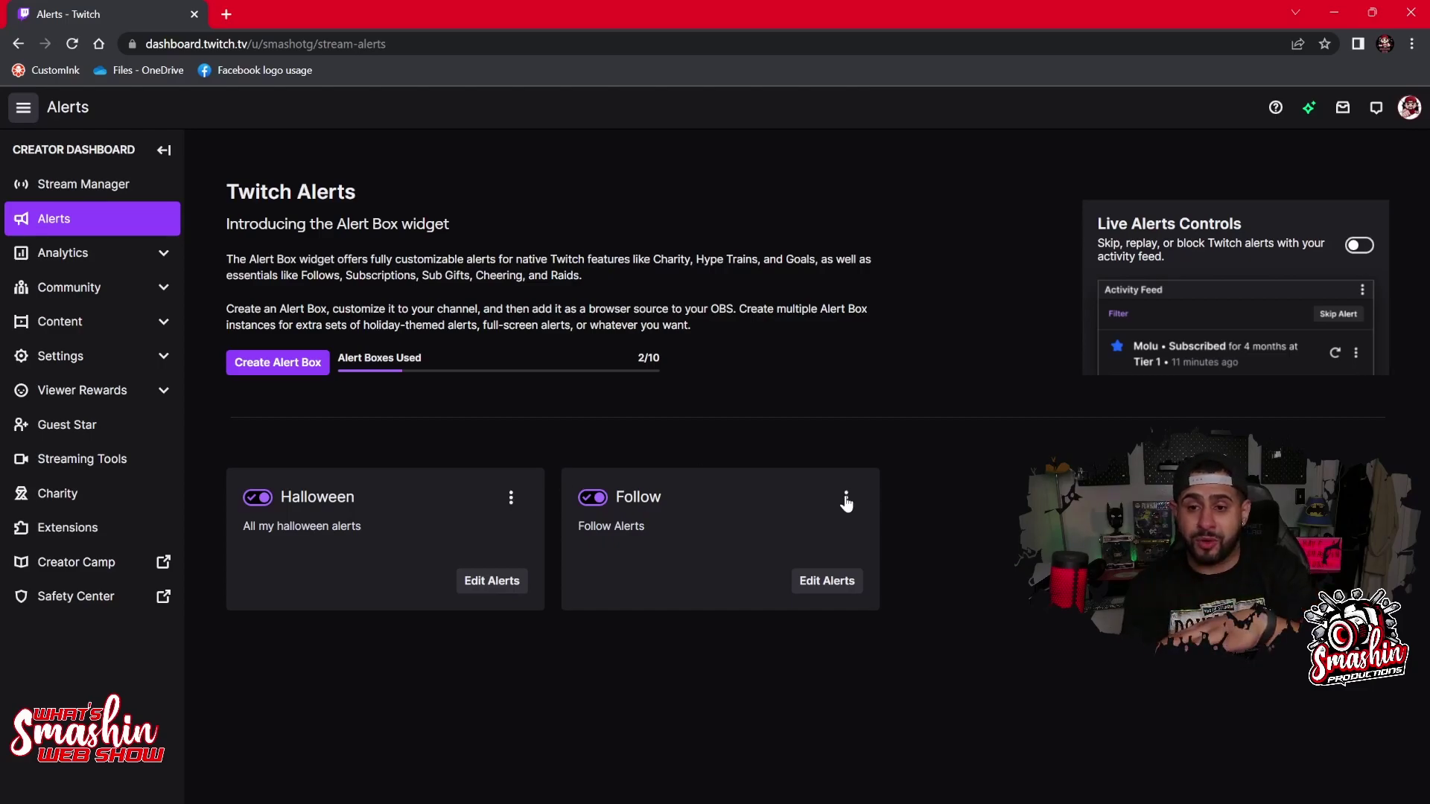
- Open the Follow alert box editor, dismissing the What's New tip and New to Alerts overview
left_click(830, 580)
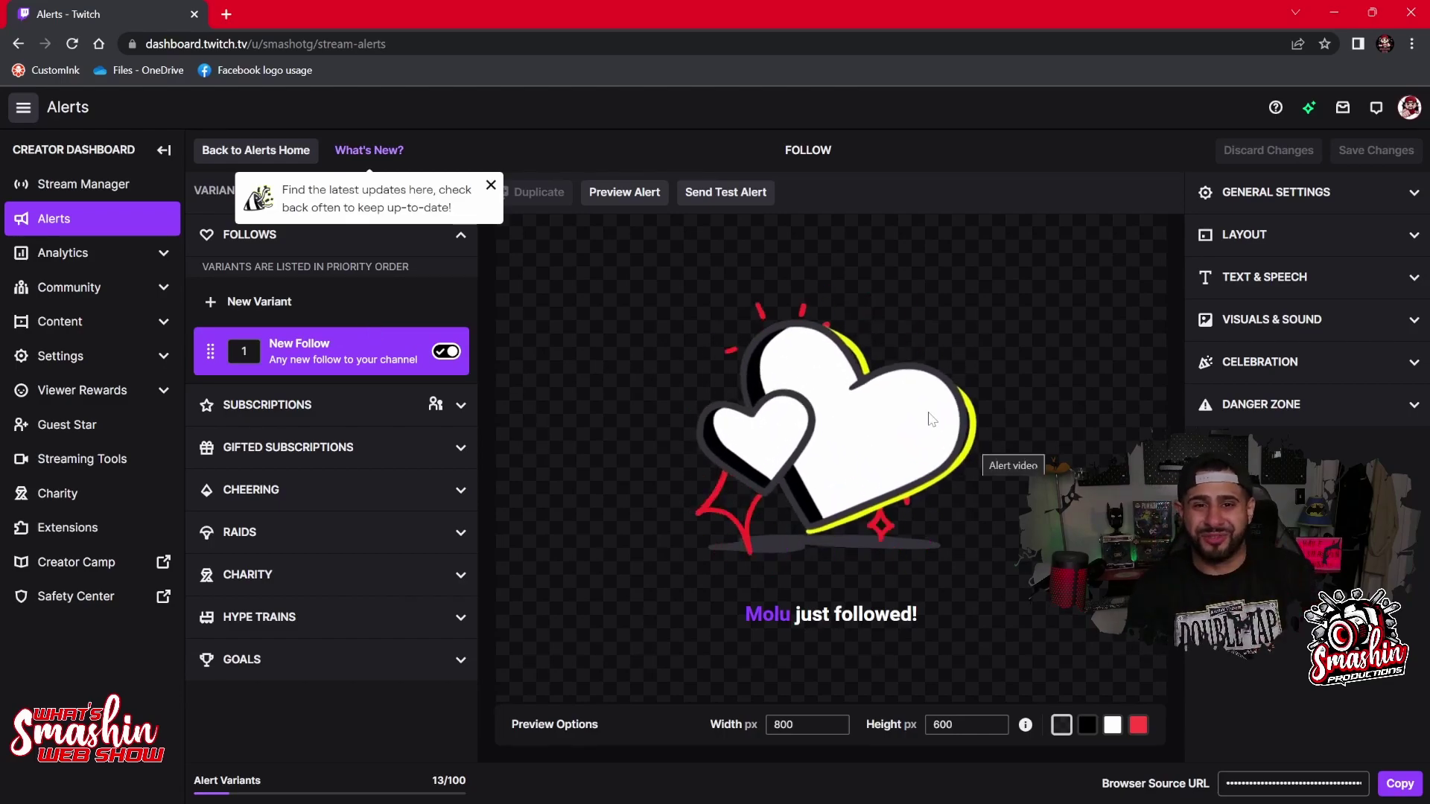
left_click(491, 186)
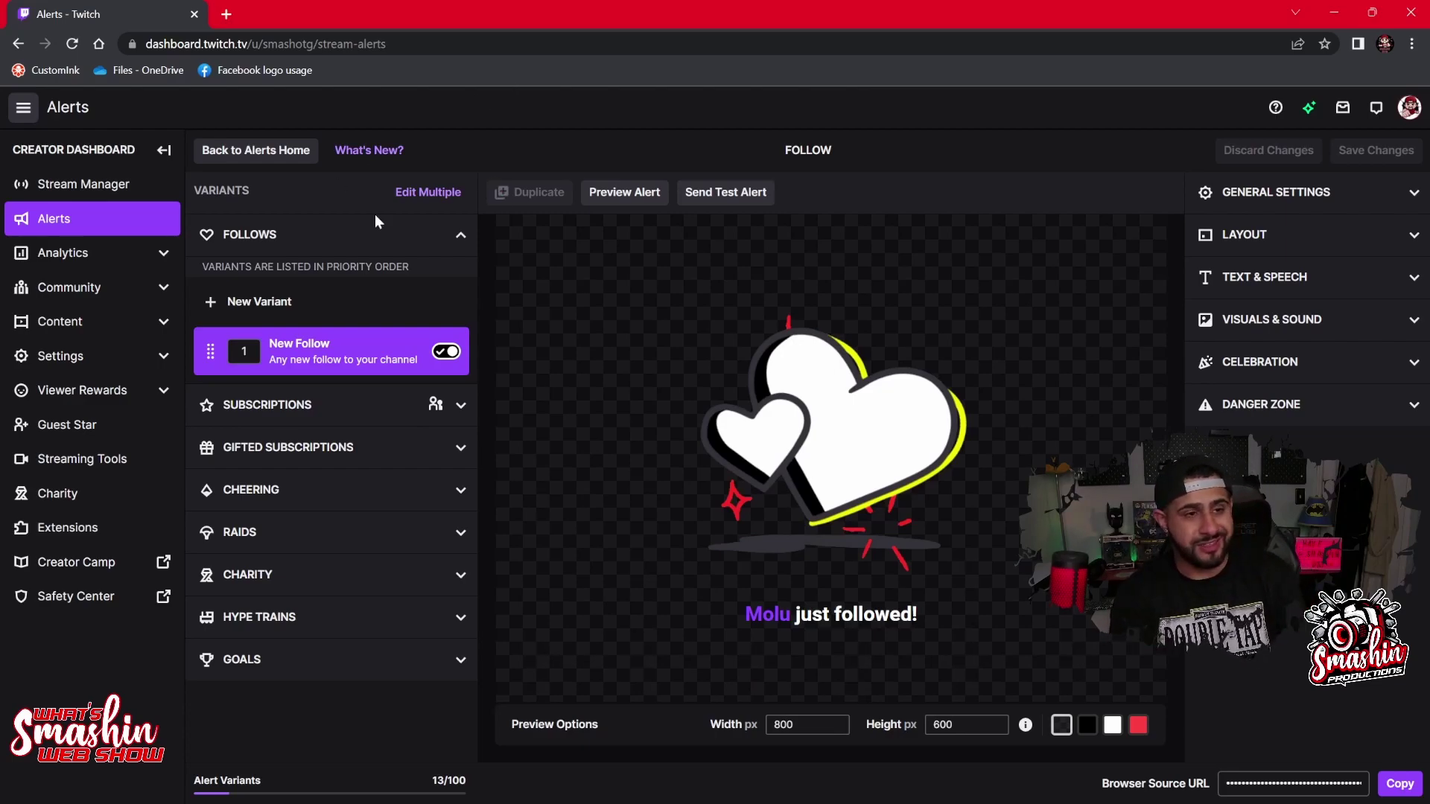
left_click(381, 156)
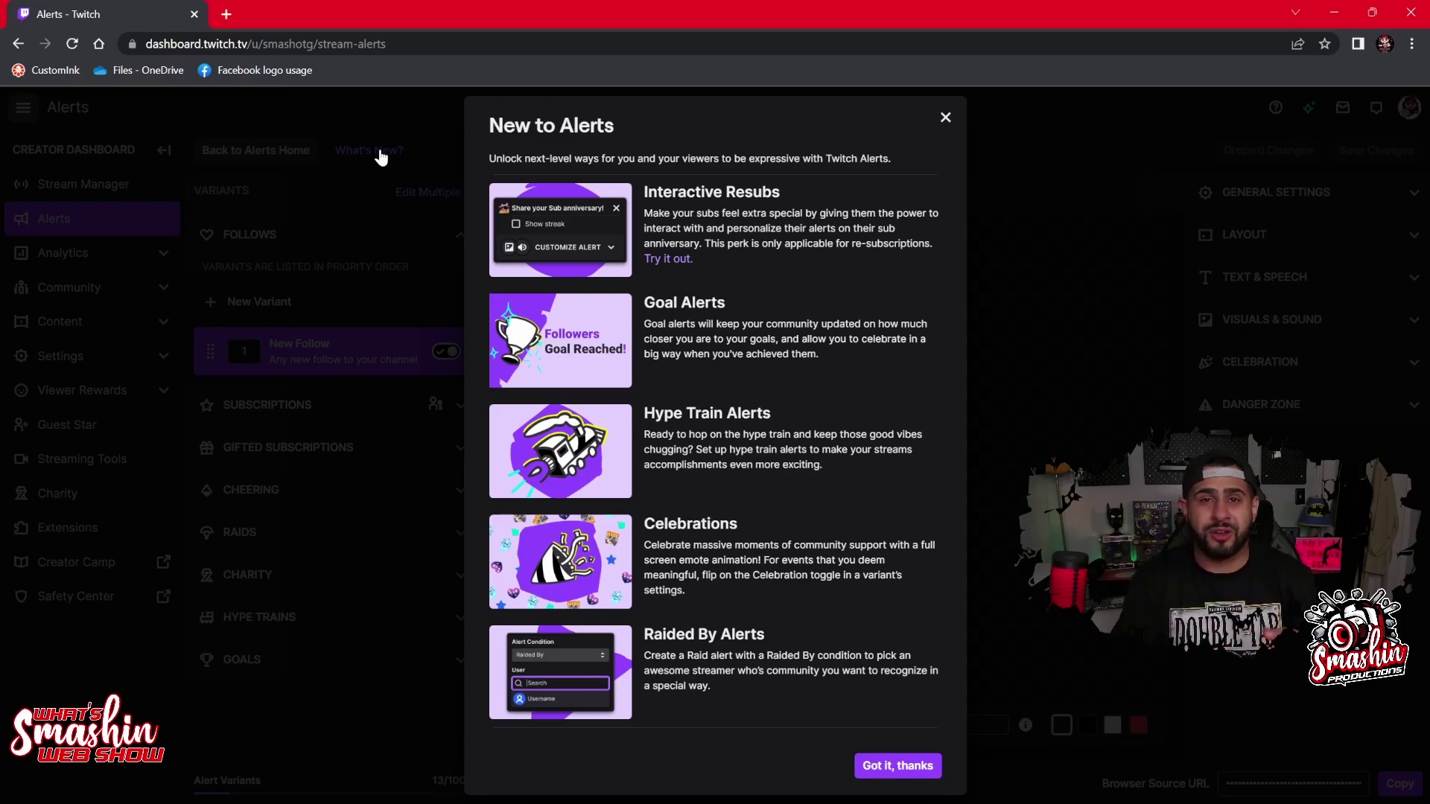
left_click(903, 769)
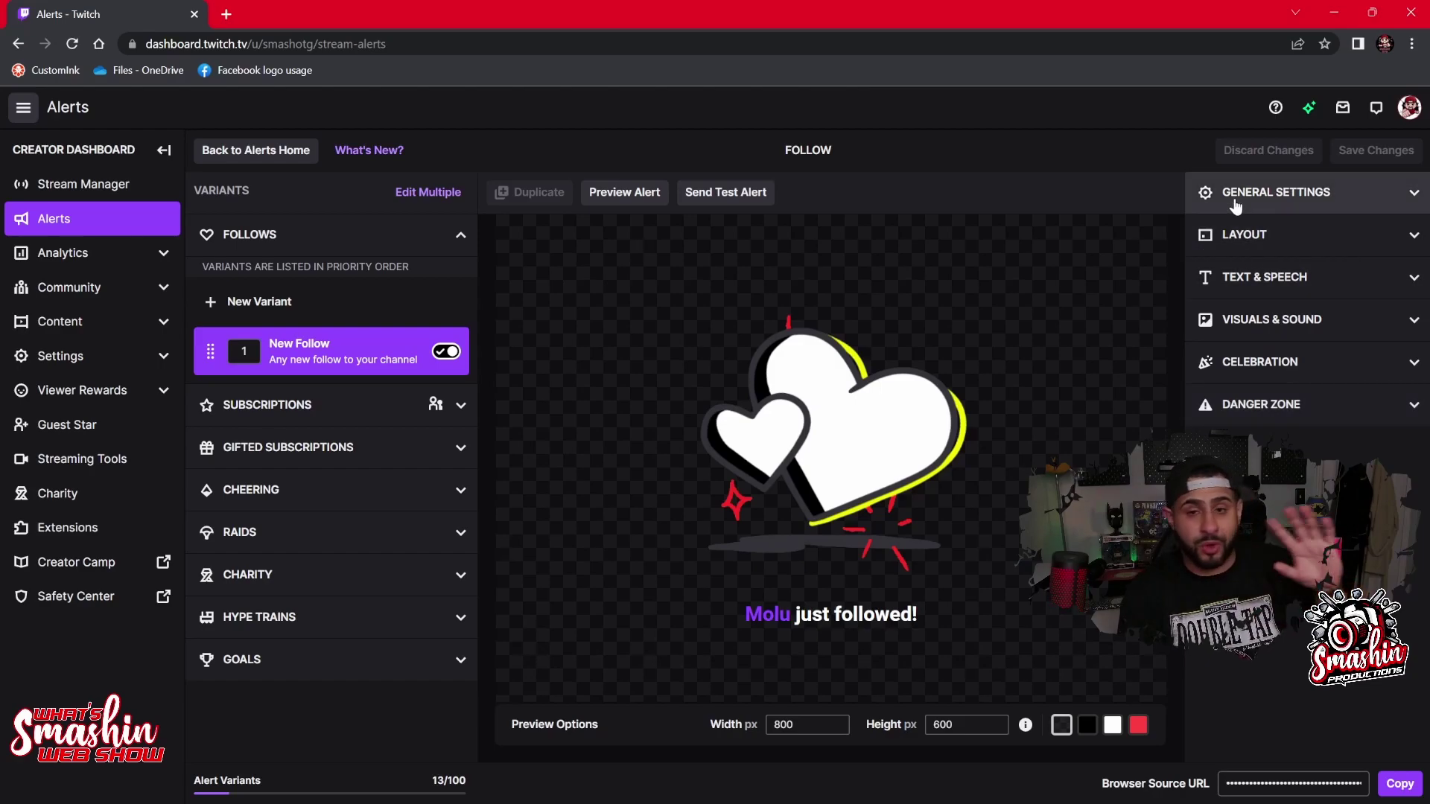
- Set the follow alert image to smash112px (2) GIF from Downloads and show general settings
left_click(1270, 322)
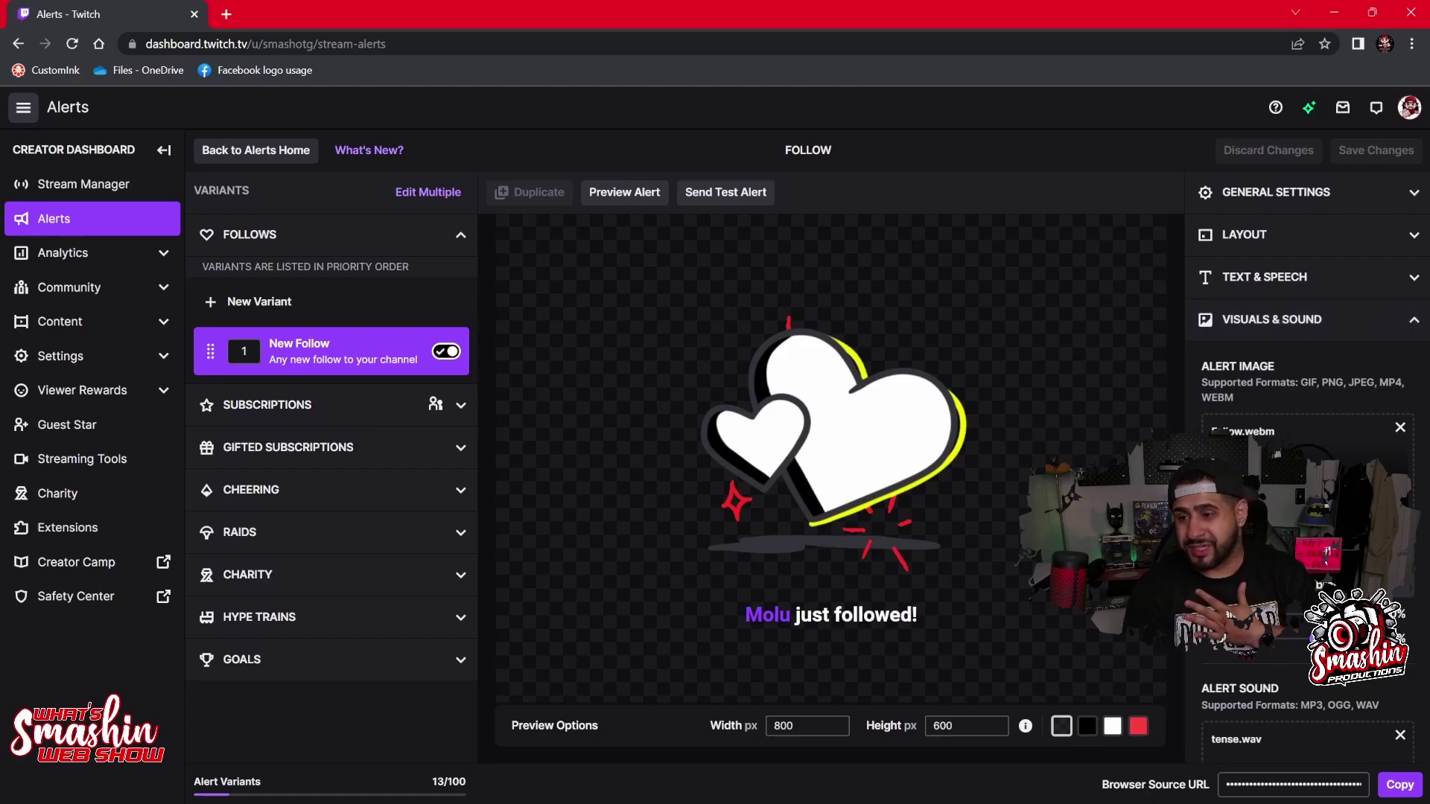
left_click(1300, 431)
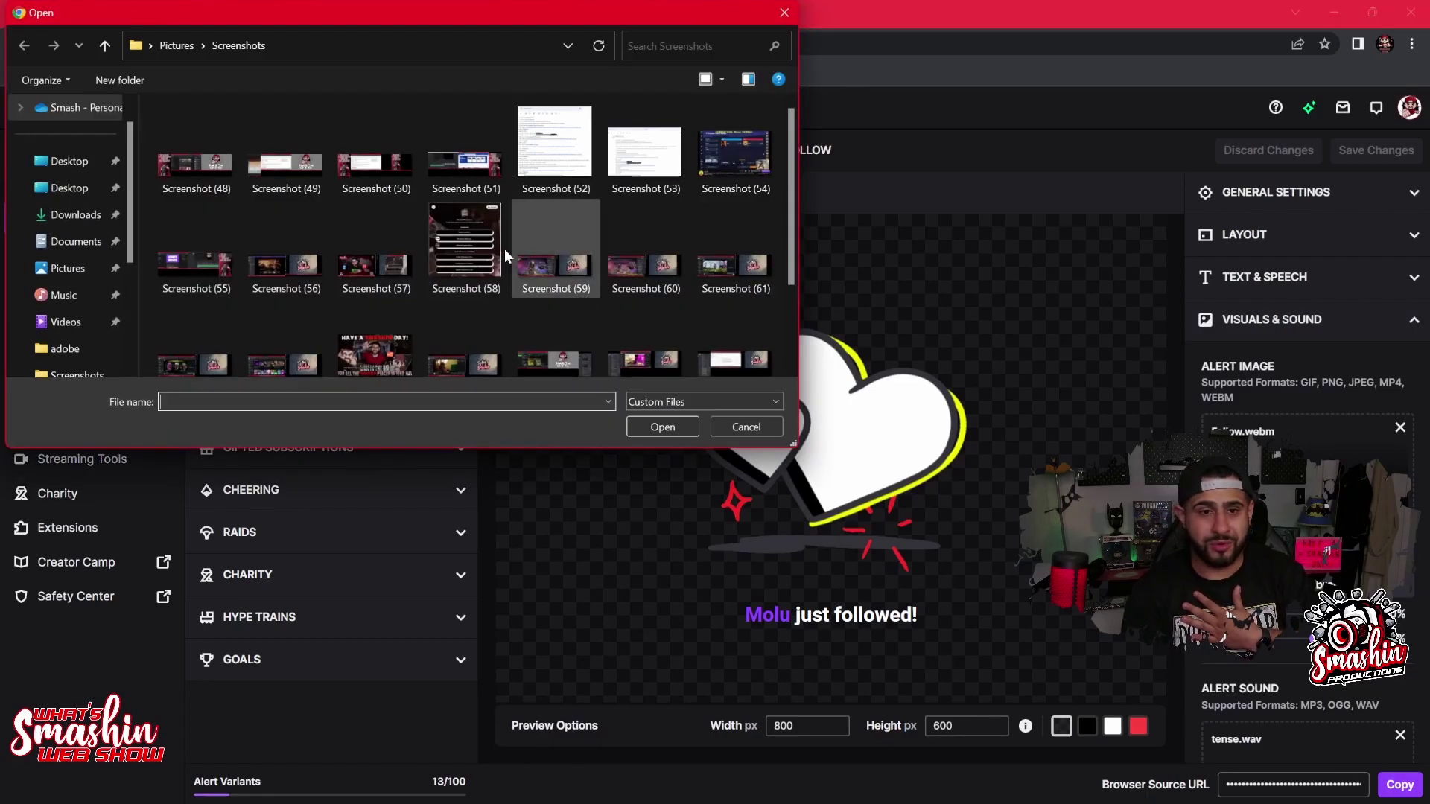
left_click(76, 216)
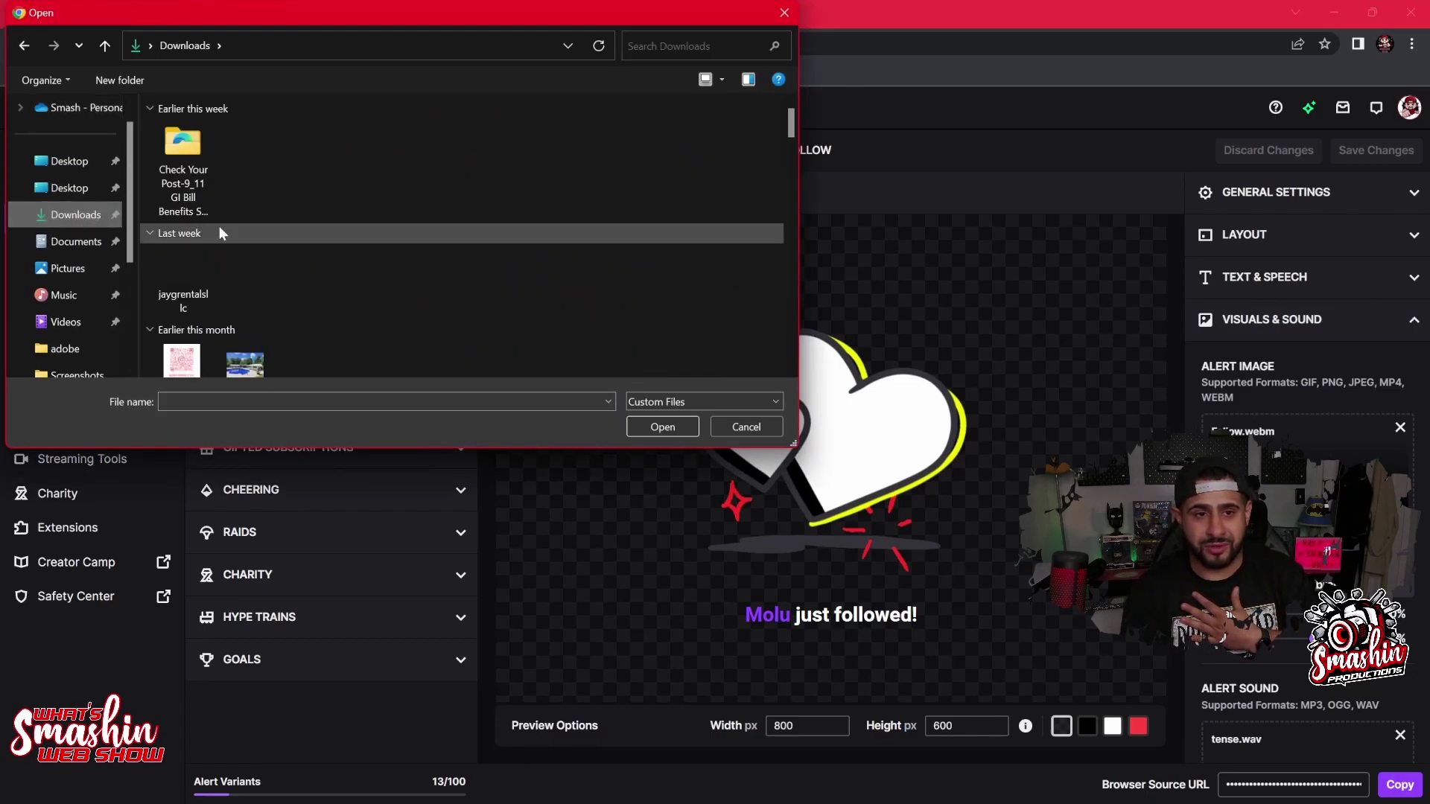
scroll(219, 226, "down", 5)
scroll(428, 257, "down", 3)
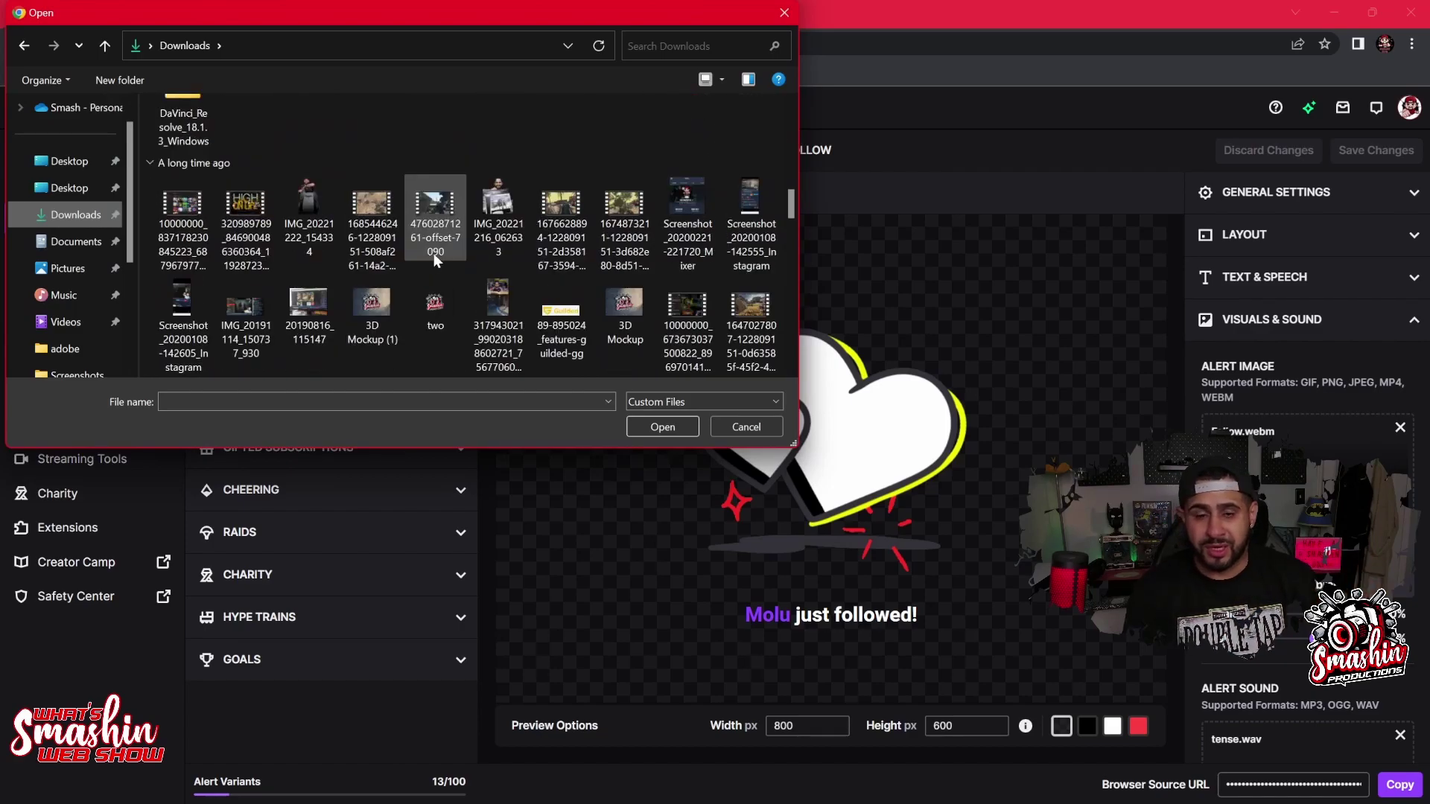
scroll(436, 259, "down", 4)
scroll(437, 260, "down", 3)
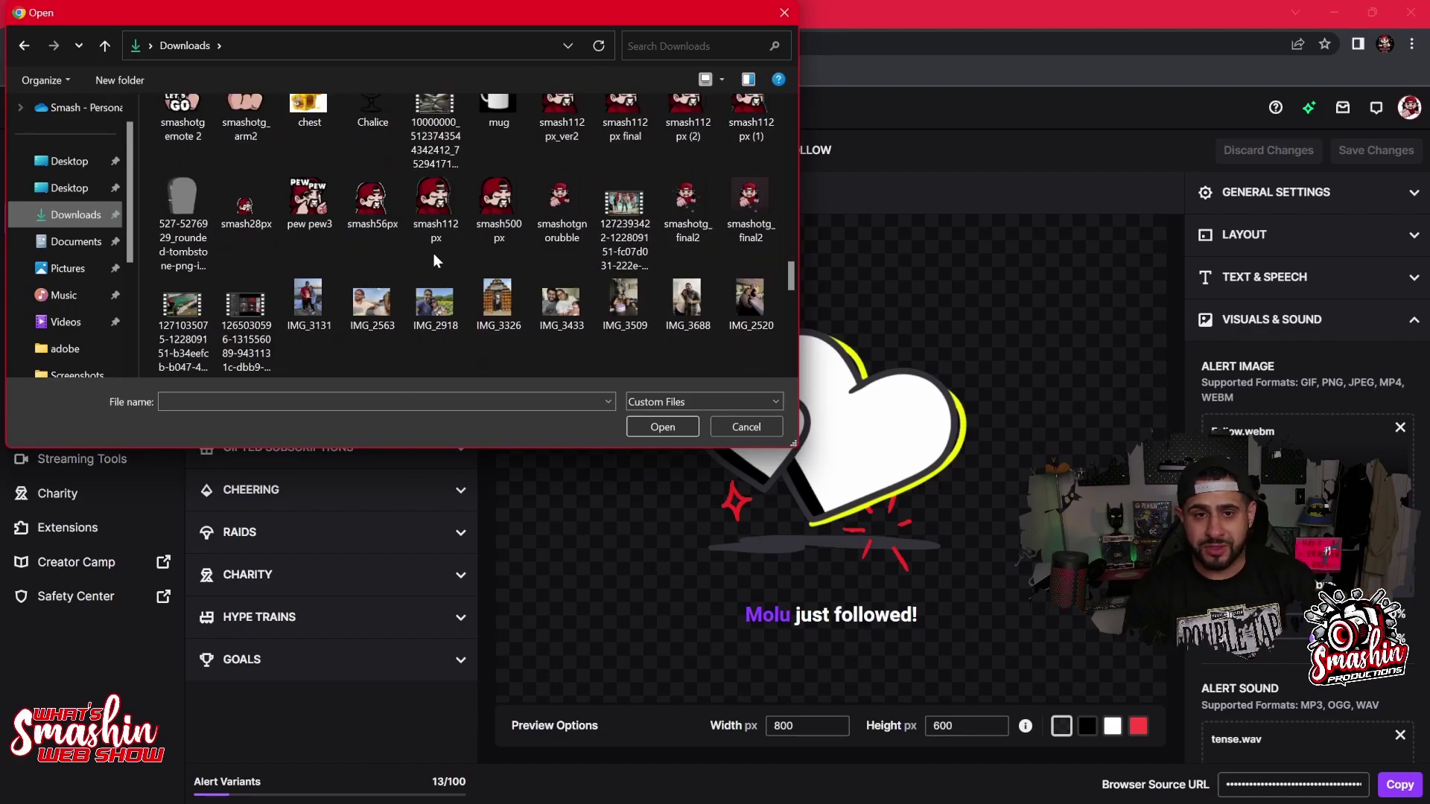
scroll(435, 257, "down", 10)
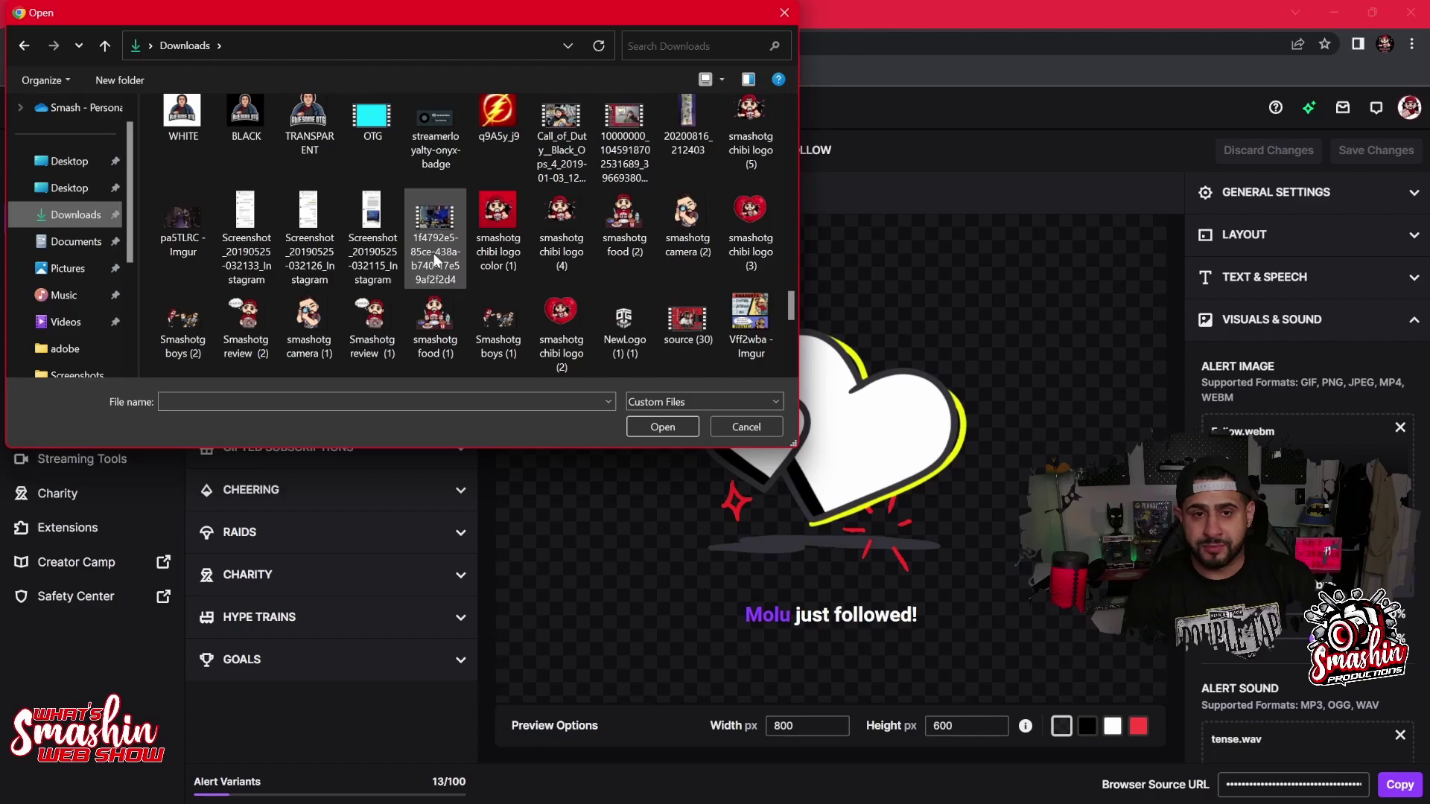
scroll(434, 259, "down", 6)
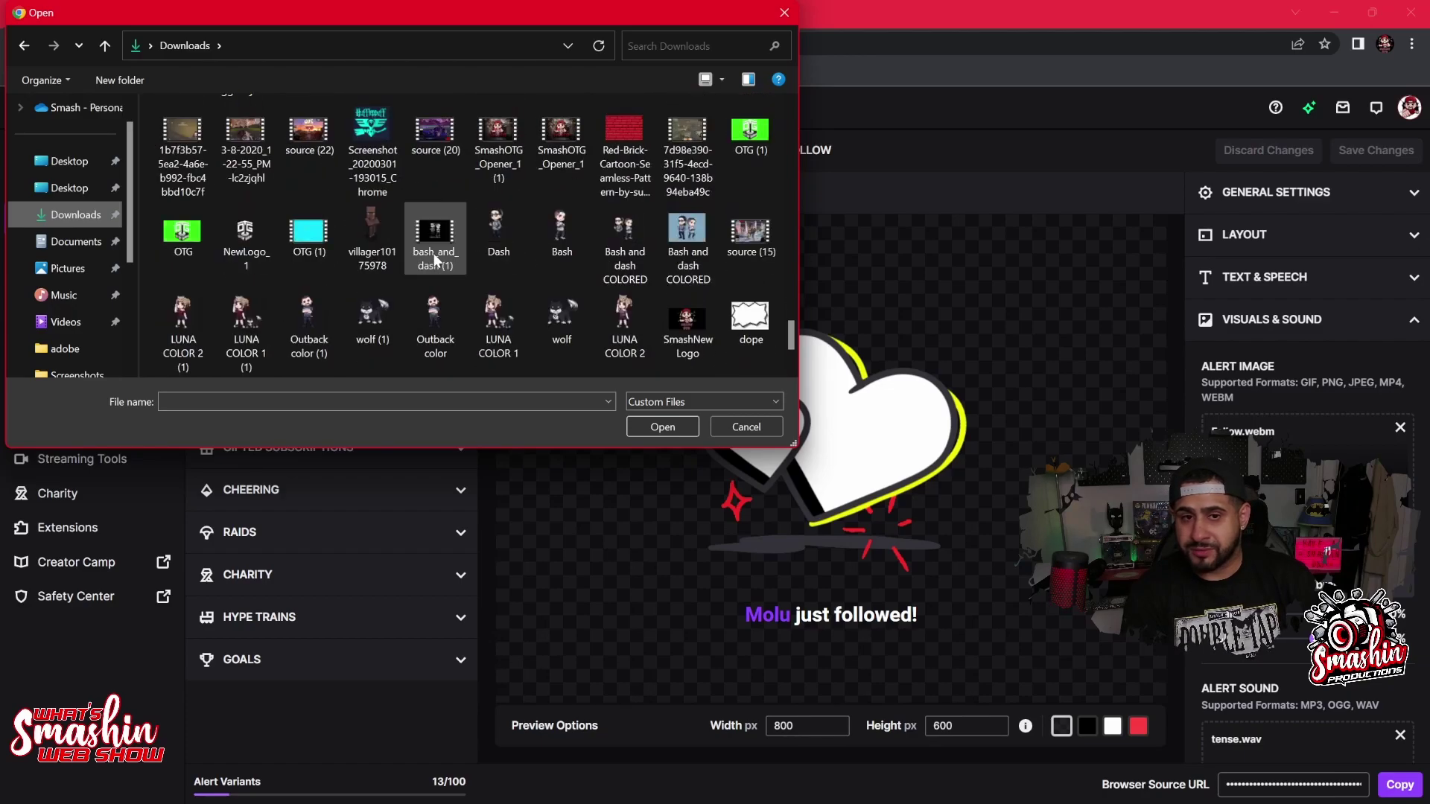
scroll(433, 253, "up", 8)
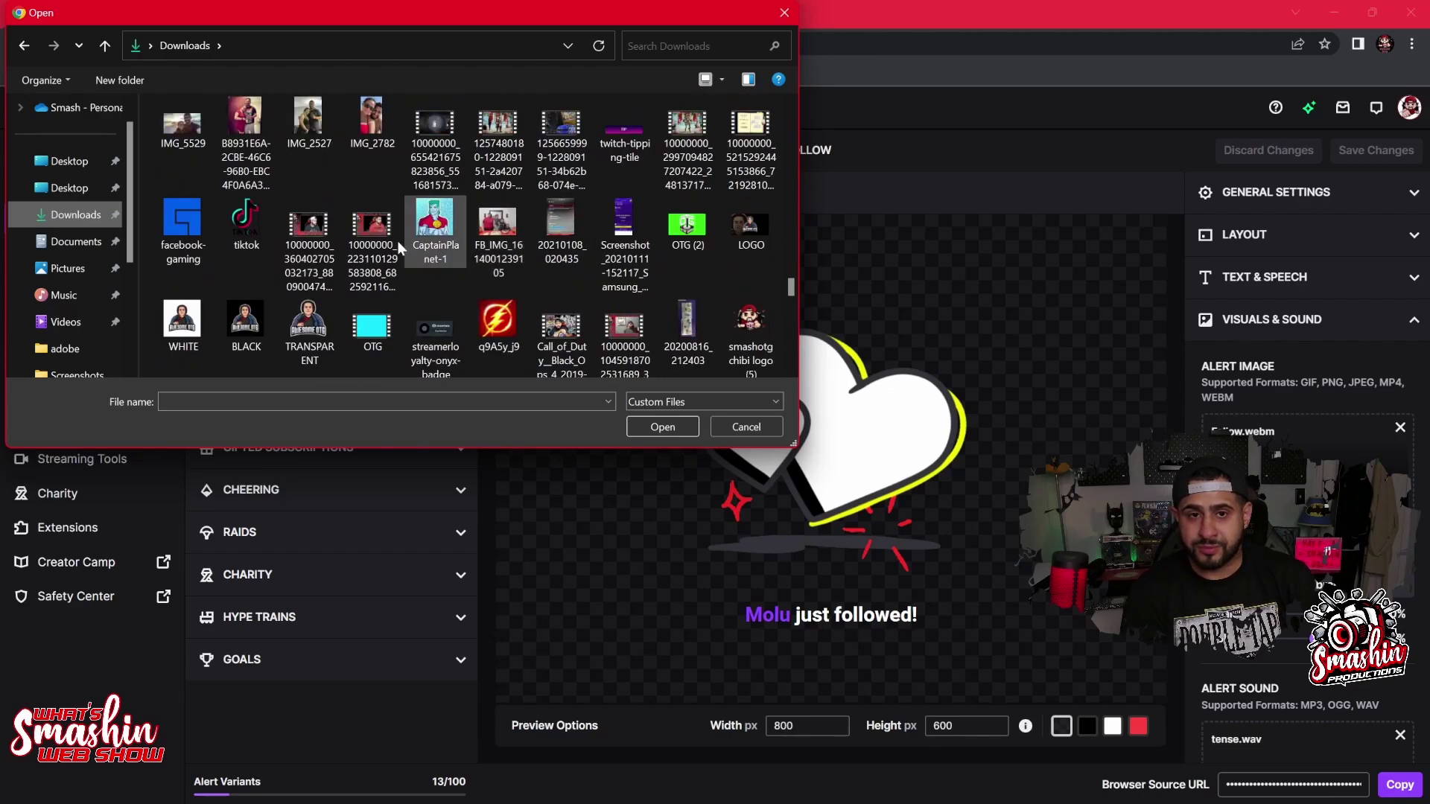
scroll(383, 247, "up", 8)
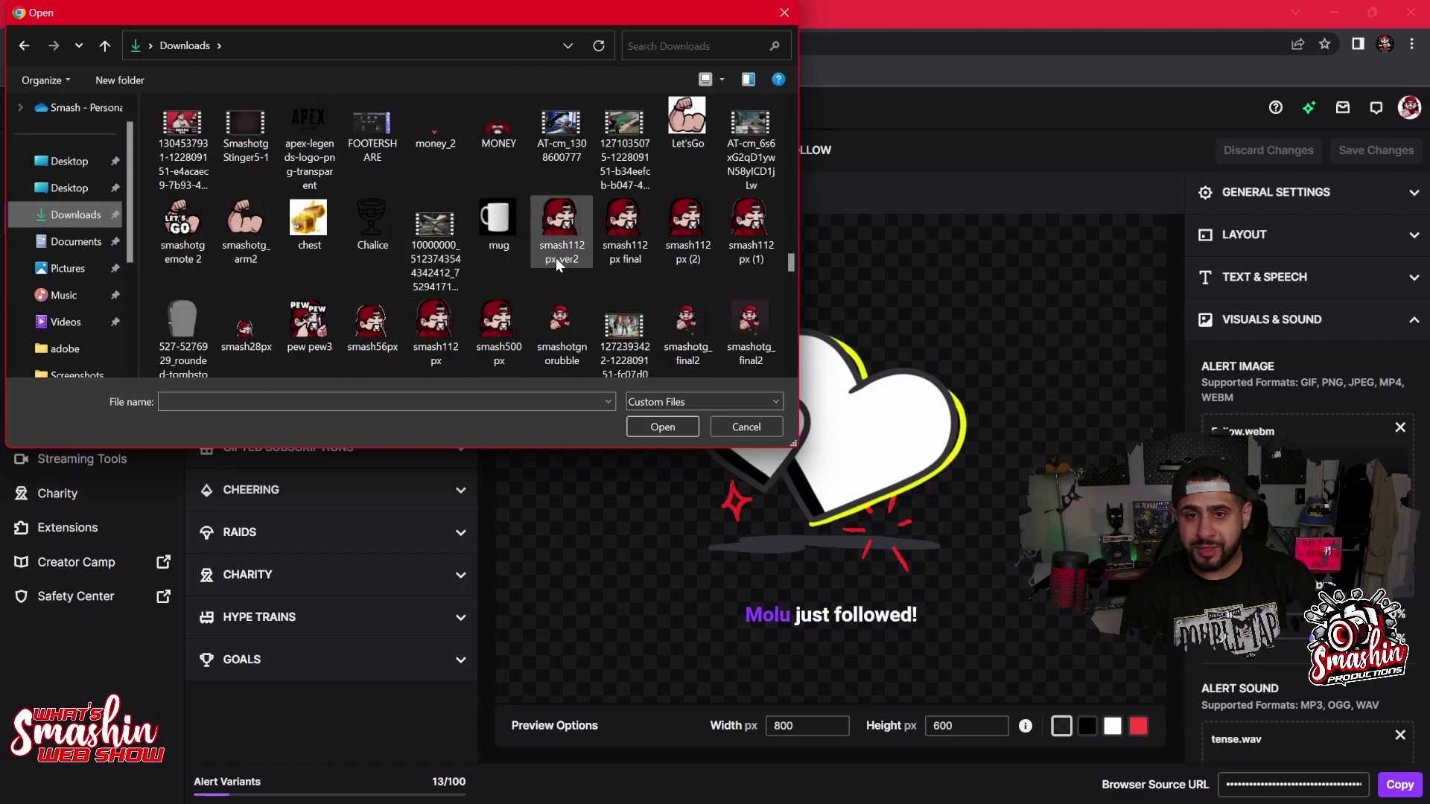
left_click(686, 224)
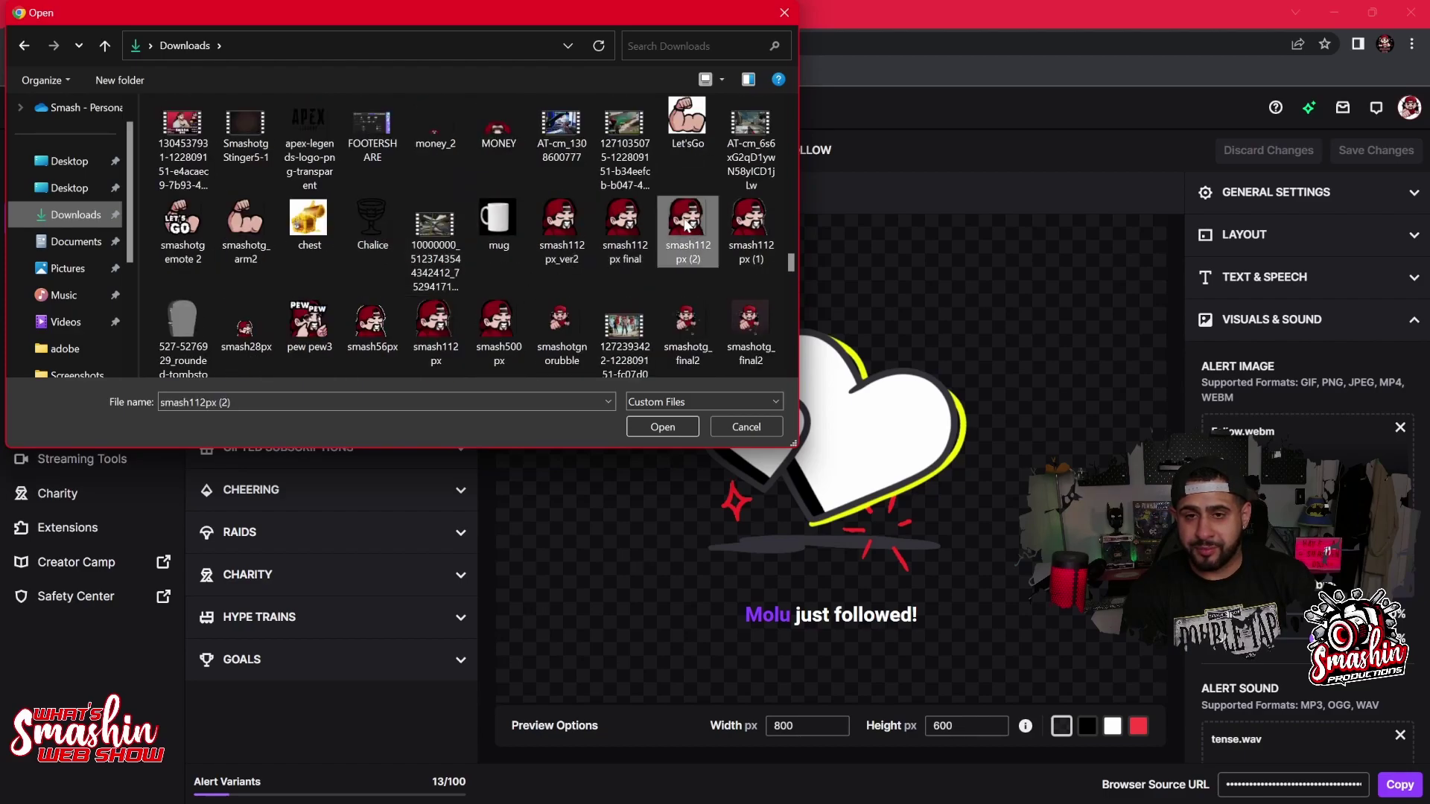
double_click(686, 224)
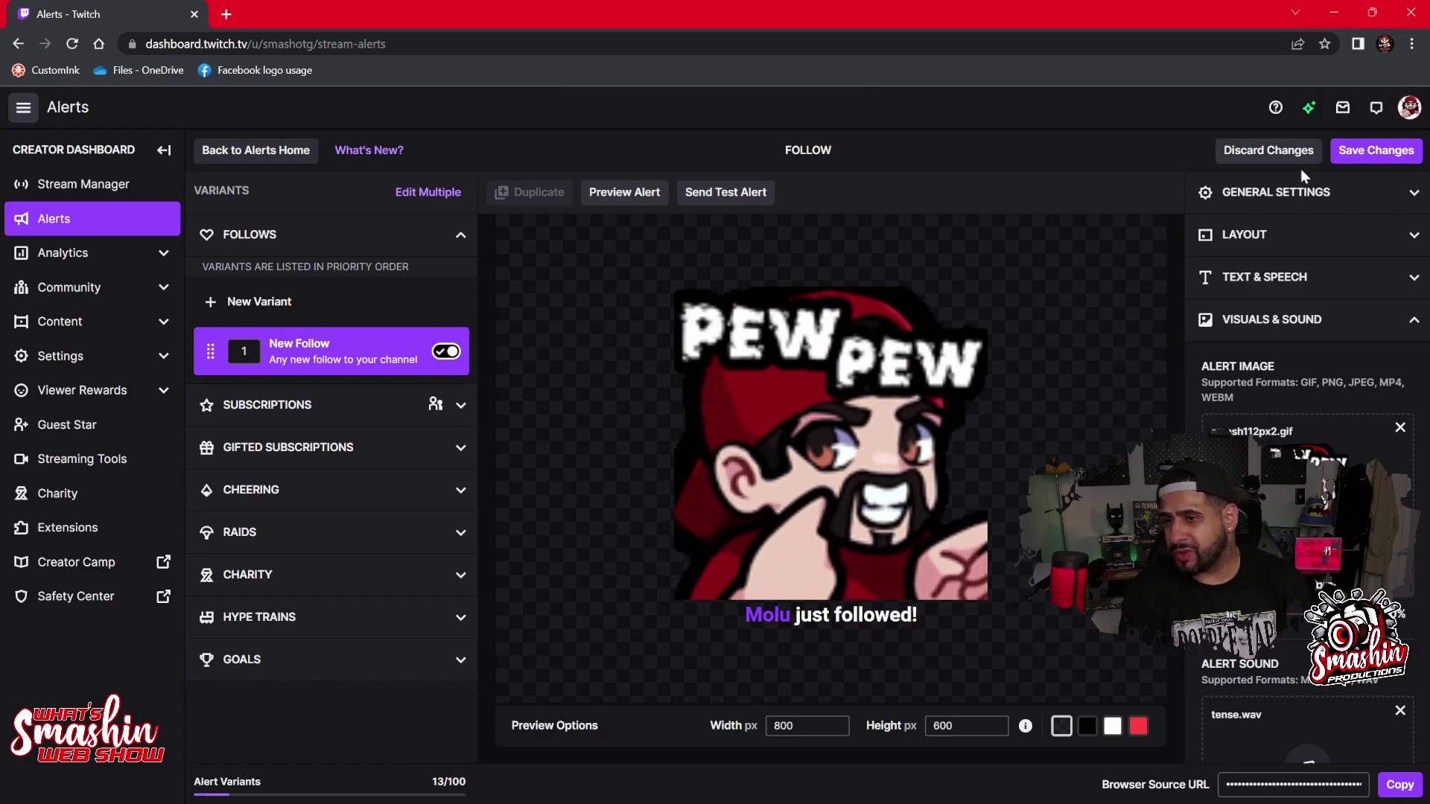
left_click(1282, 192)
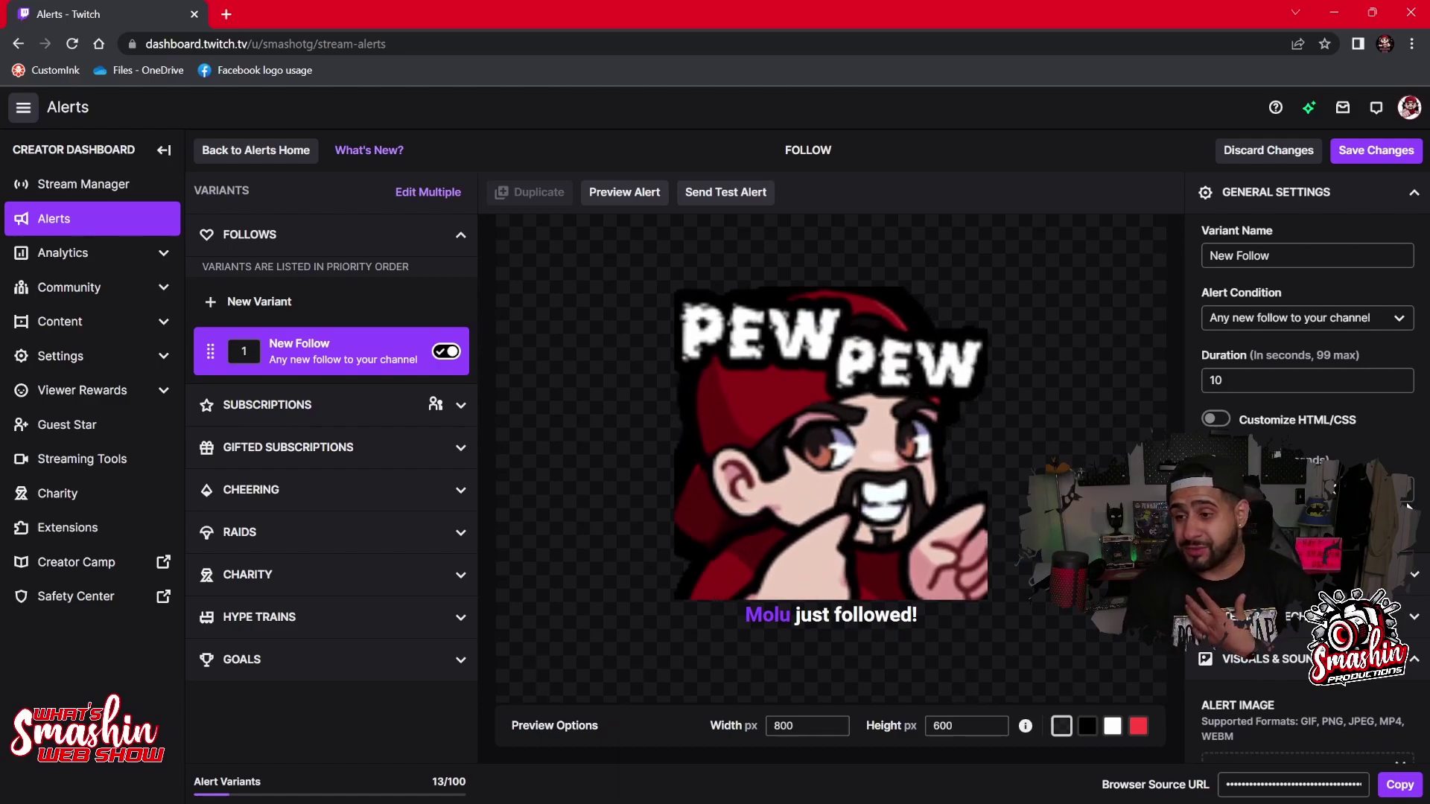
- Try the image-left and text-left/image-right layouts, then scroll down to the Message field
scroll(1408, 507, "down", 1)
left_click(1266, 408)
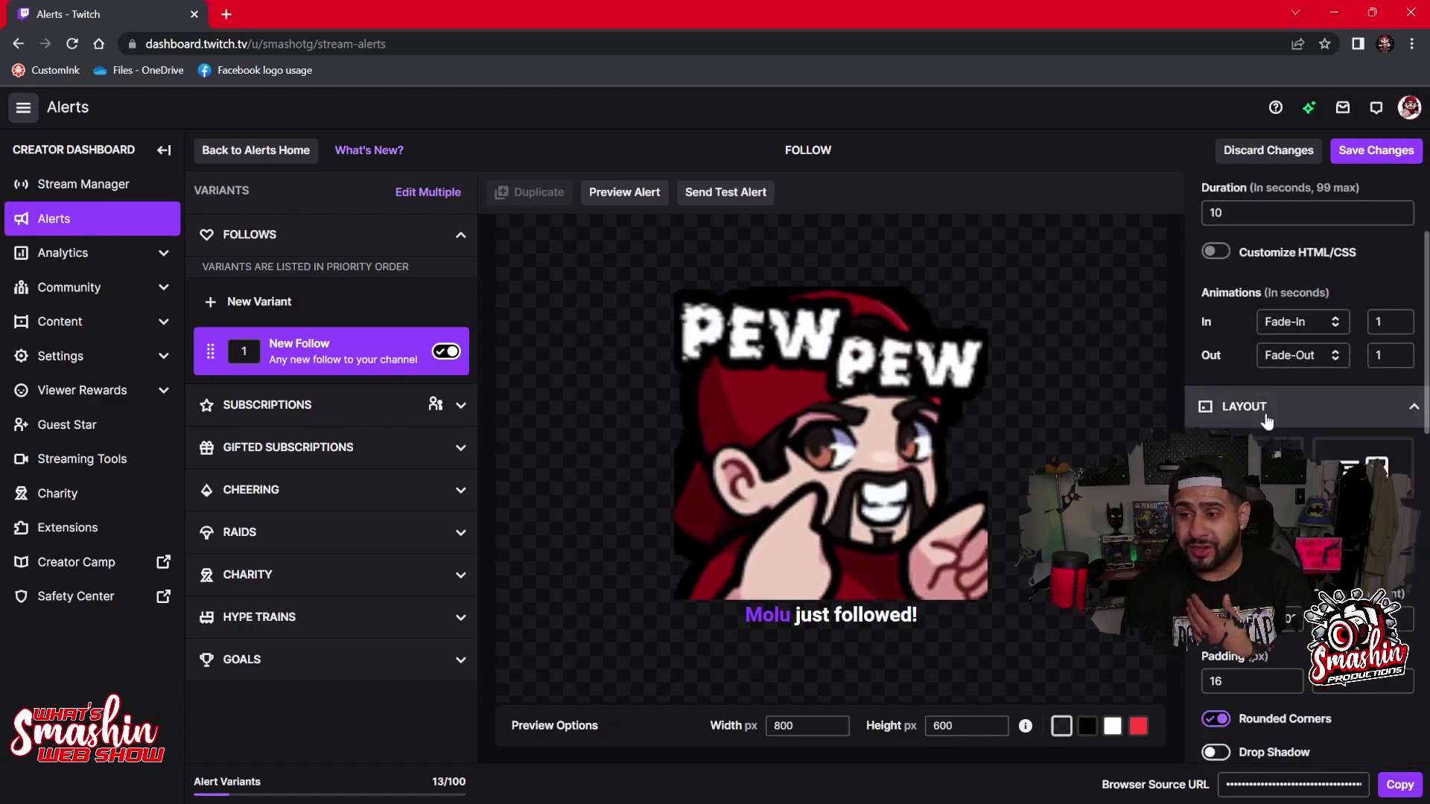
left_click(1278, 454)
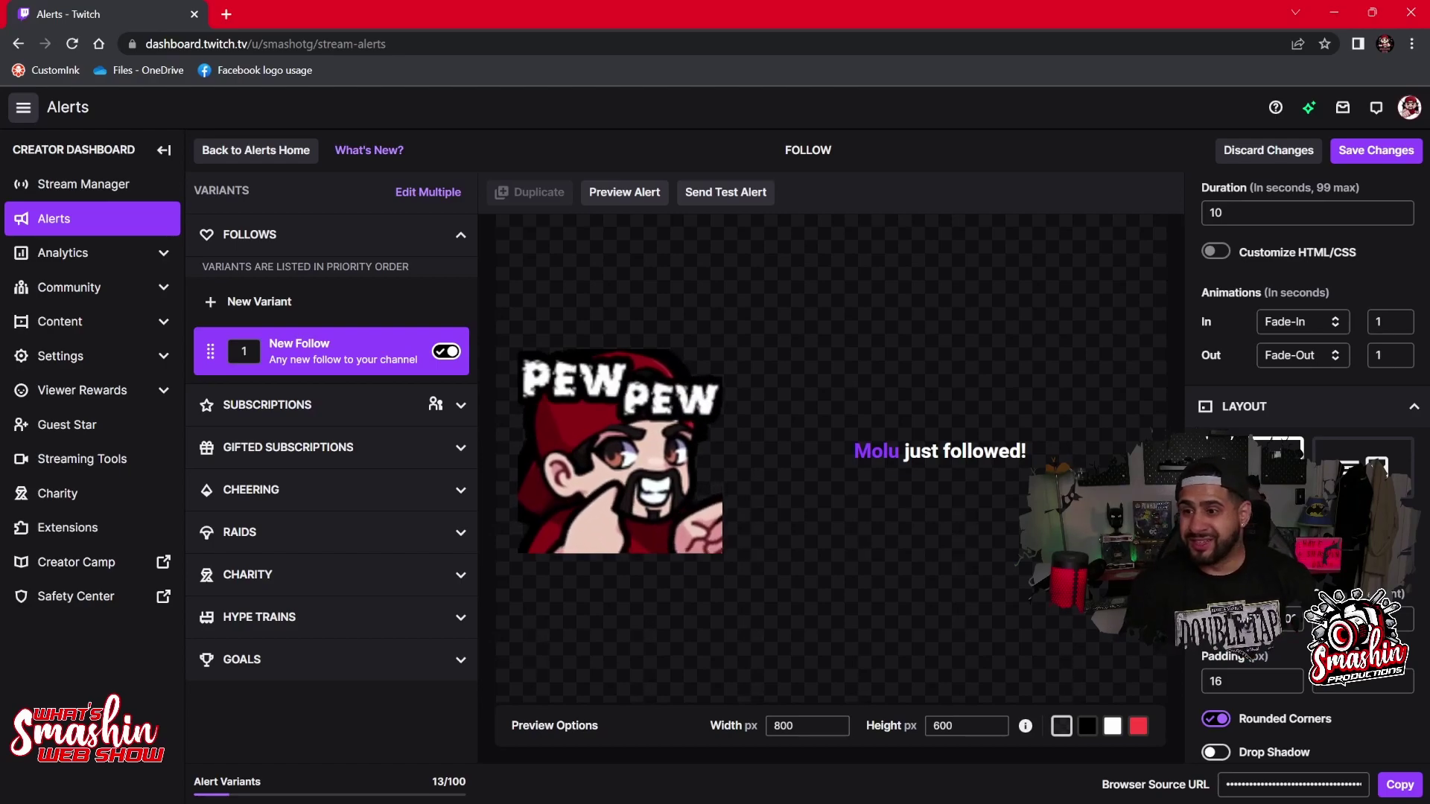
left_click(1363, 465)
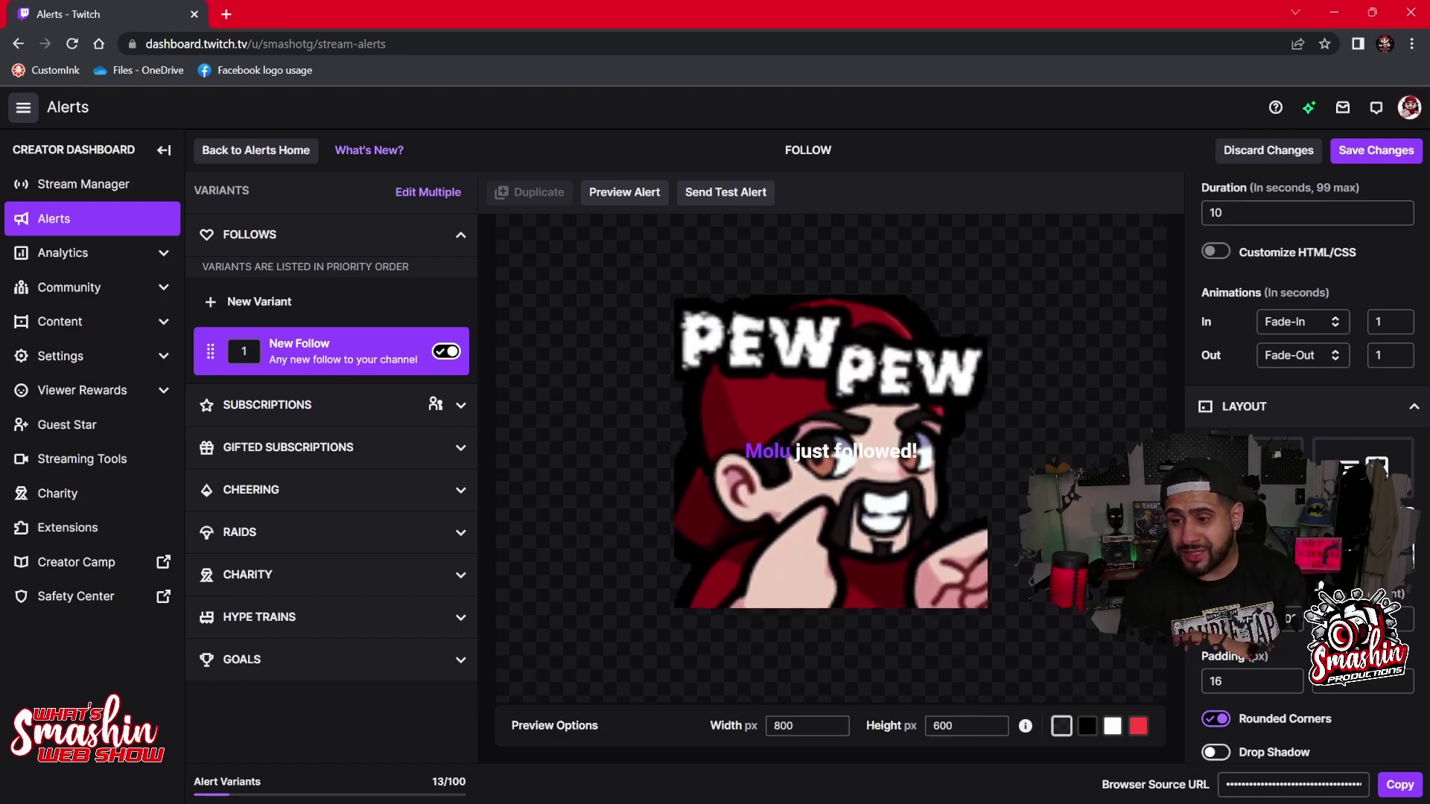
scroll(1307, 447, "down", 1)
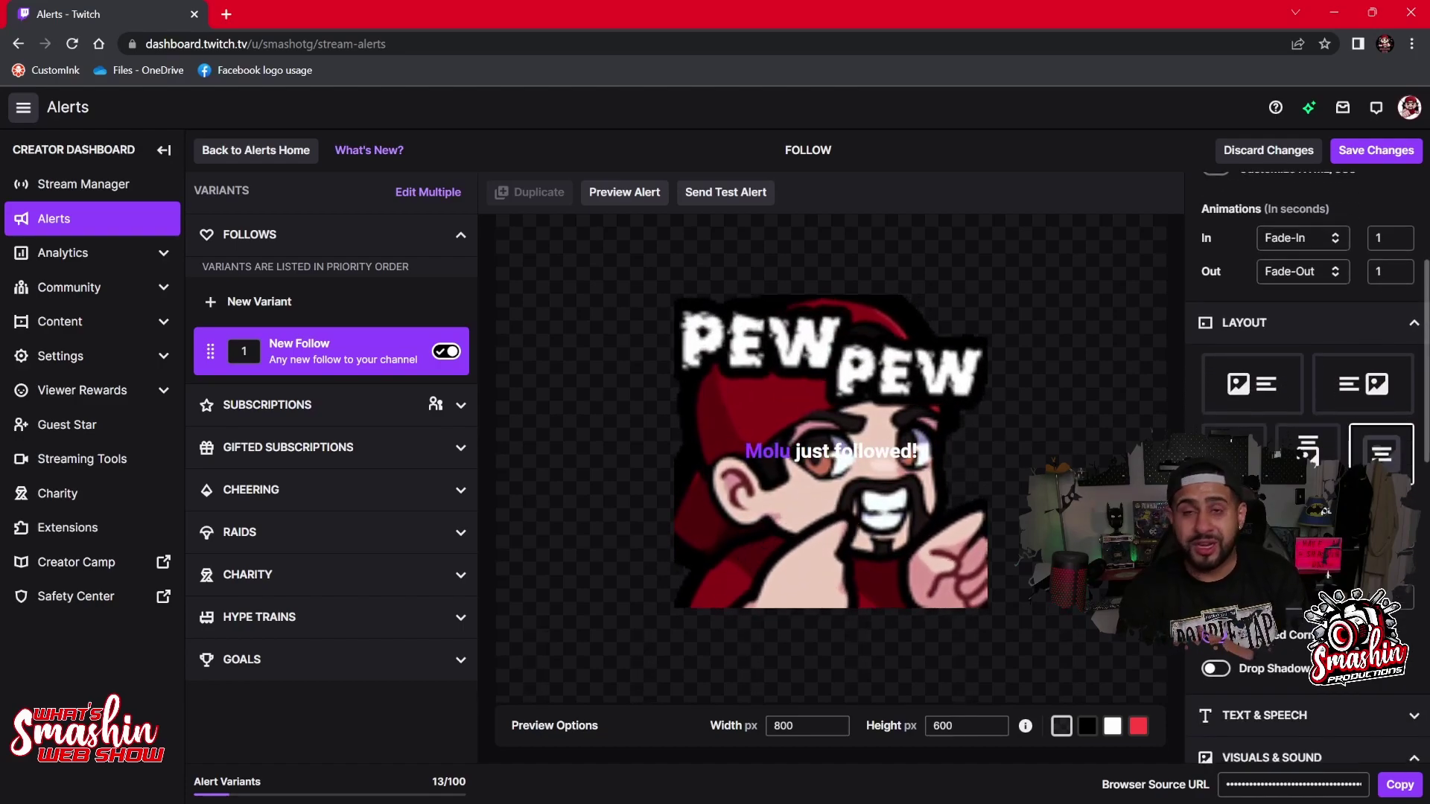
scroll(1307, 447, "down", 1)
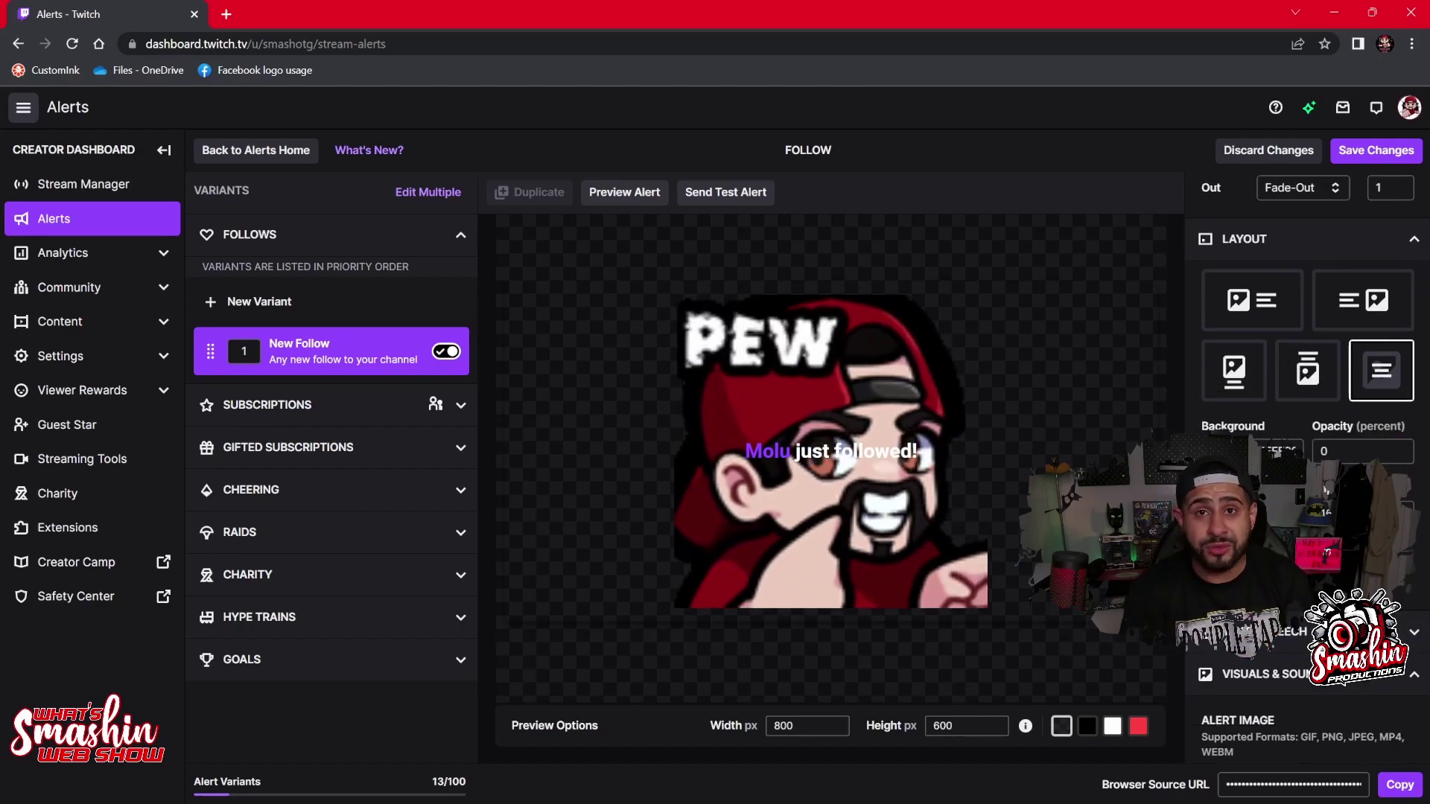
scroll(1307, 446, "down", 2)
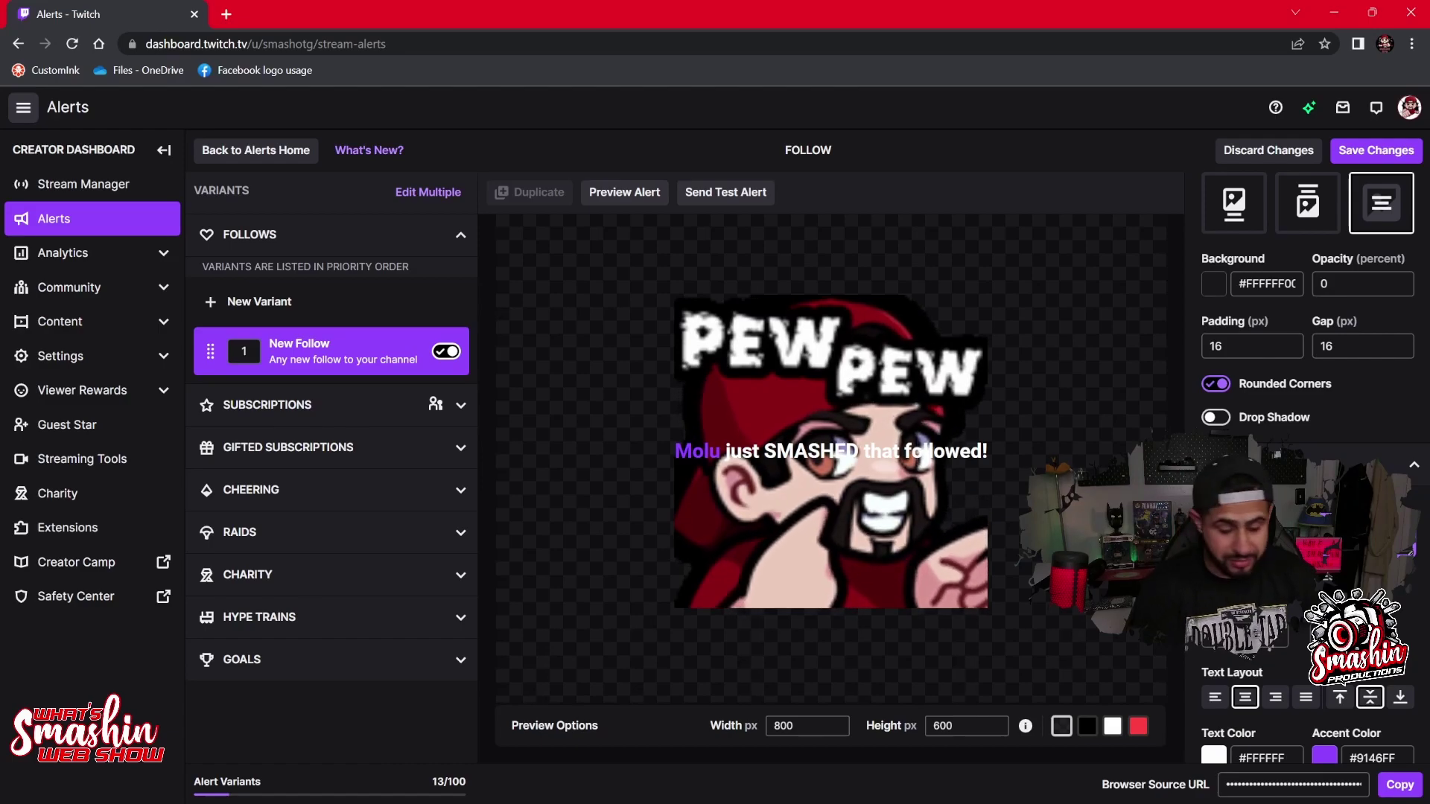
- Change the message to 'just SMASHED that follow button!' and place the GIF left of the text
key("BackSpace")
key("BackSpace")
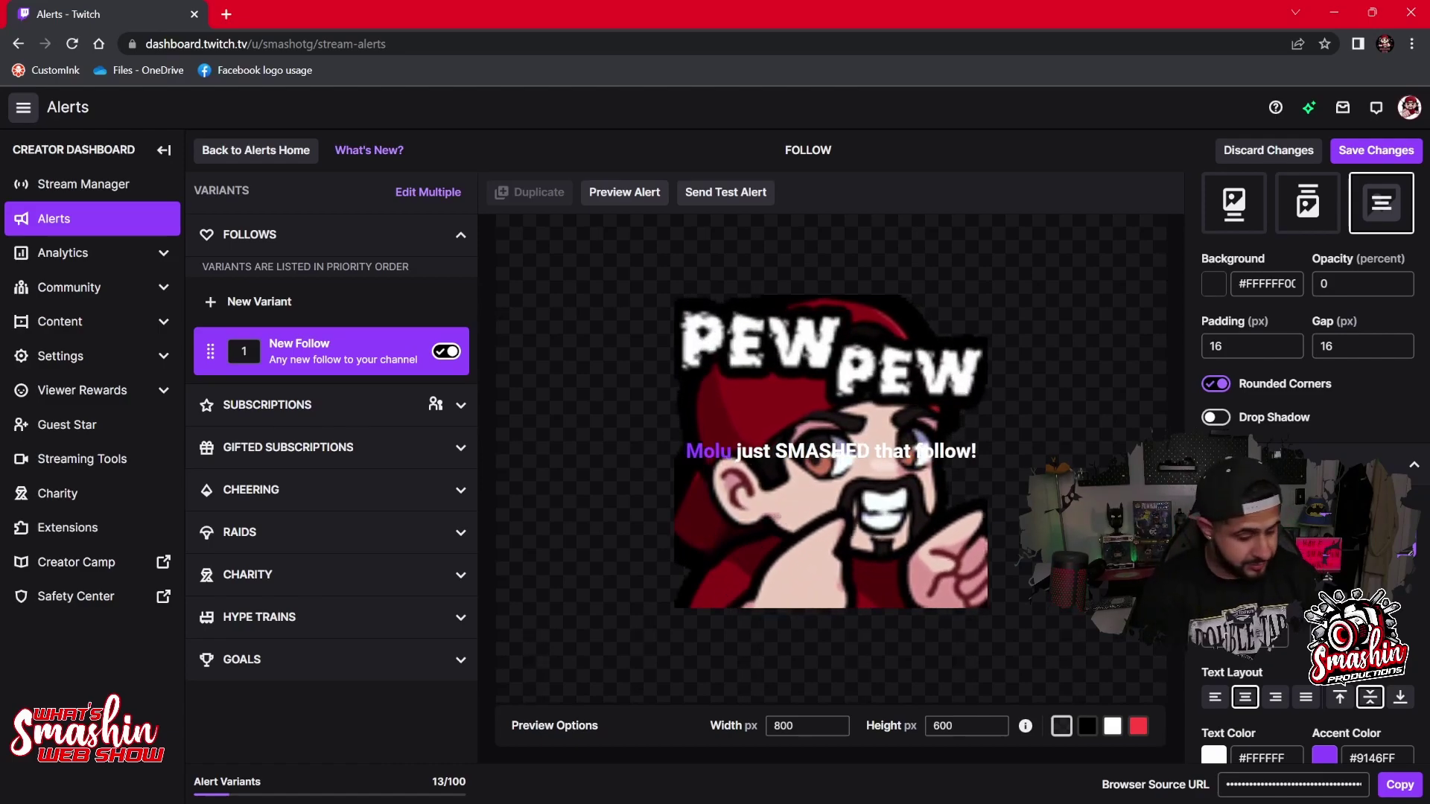
type("button")
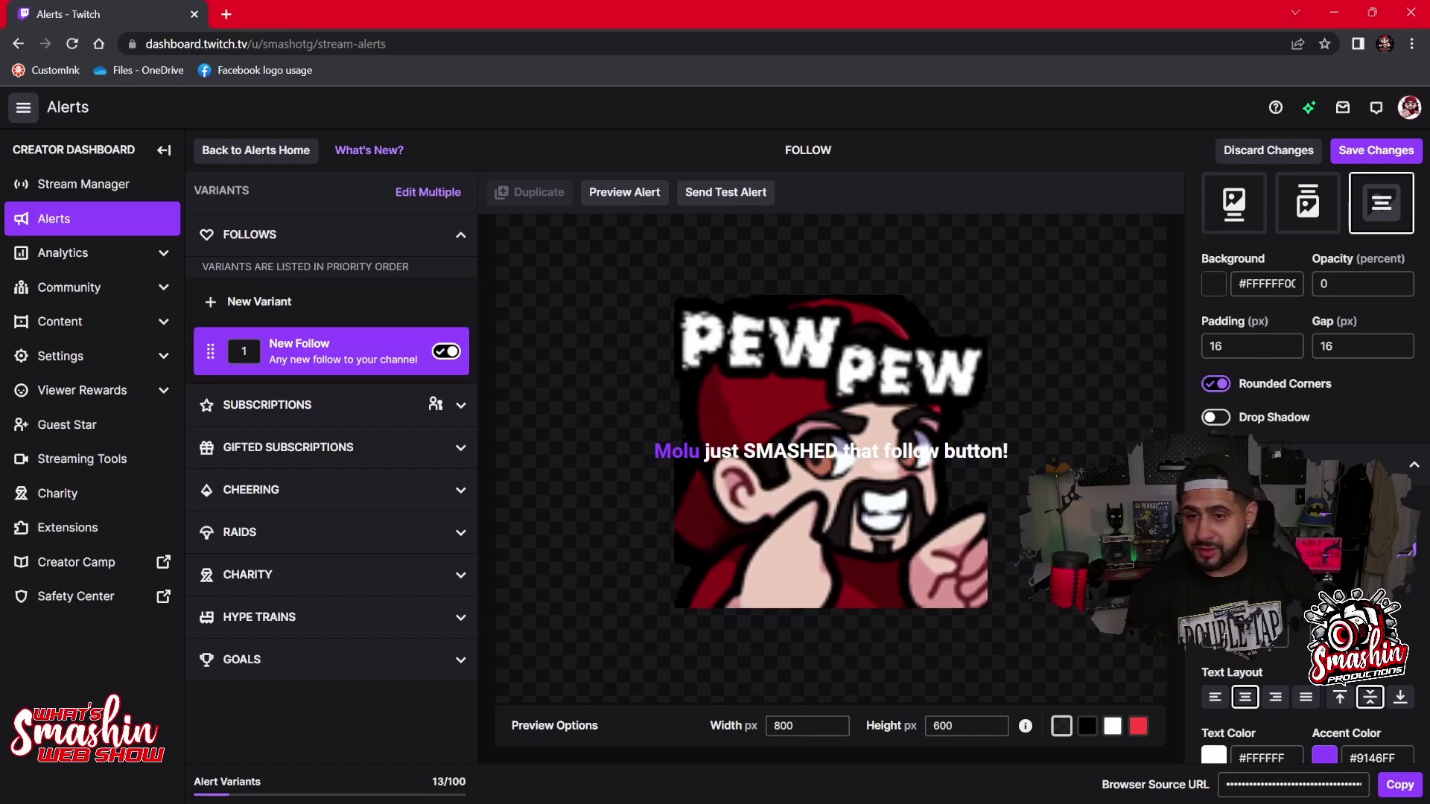
scroll(1280, 321, "up", 2)
left_click(1279, 320)
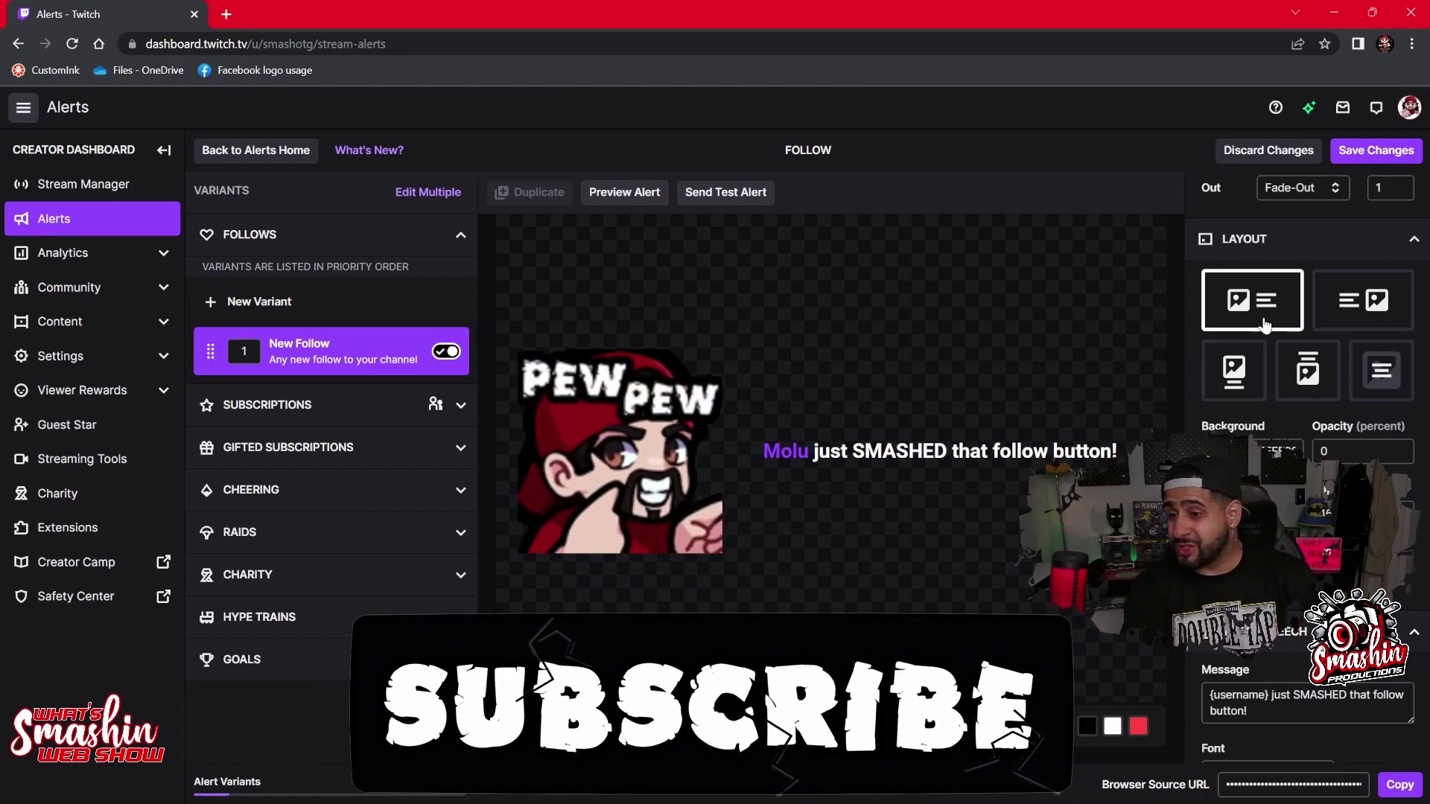
scroll(1269, 324, "down", 1)
scroll(1269, 324, "down", 4)
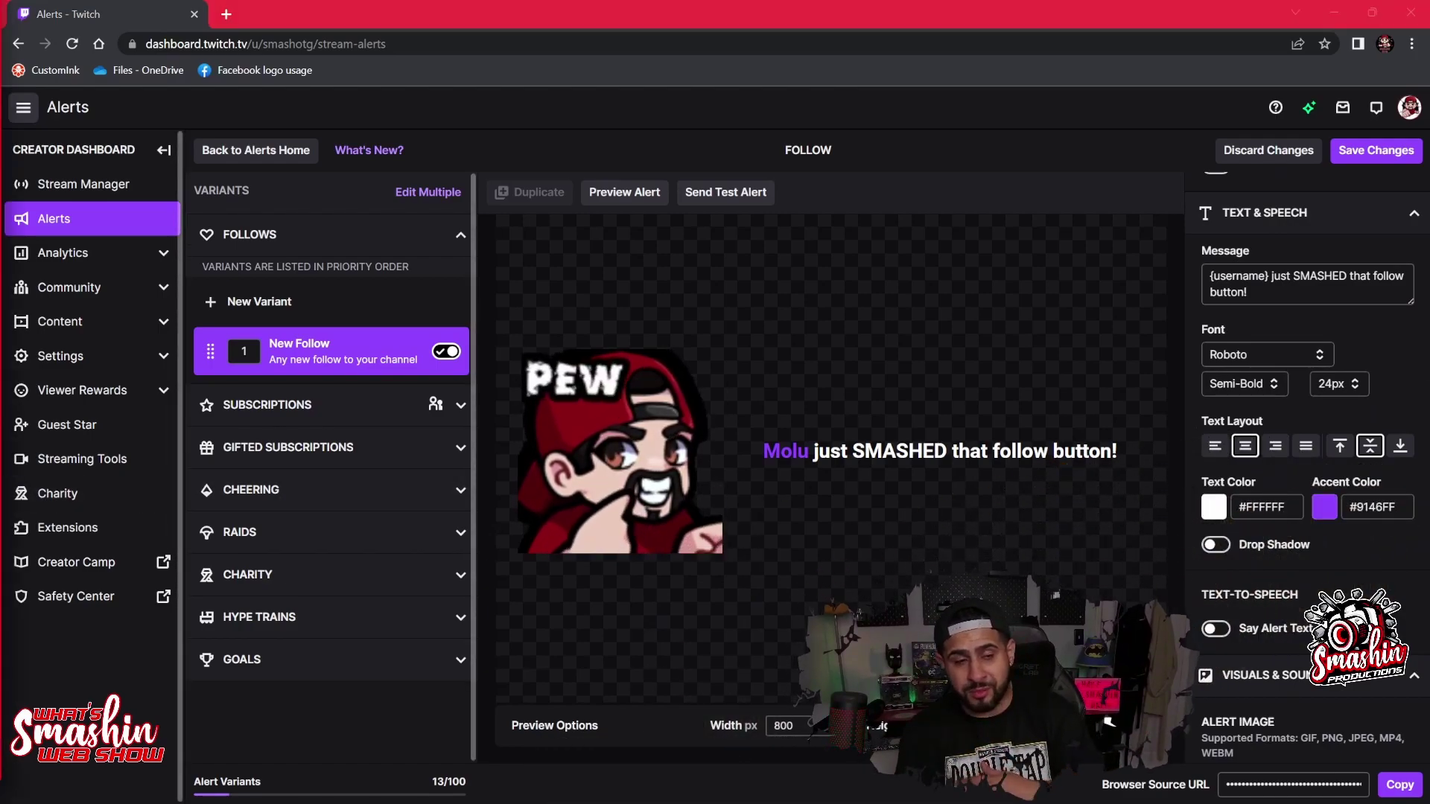
scroll(1308, 458, "down", 2)
scroll(1293, 446, "down", 3)
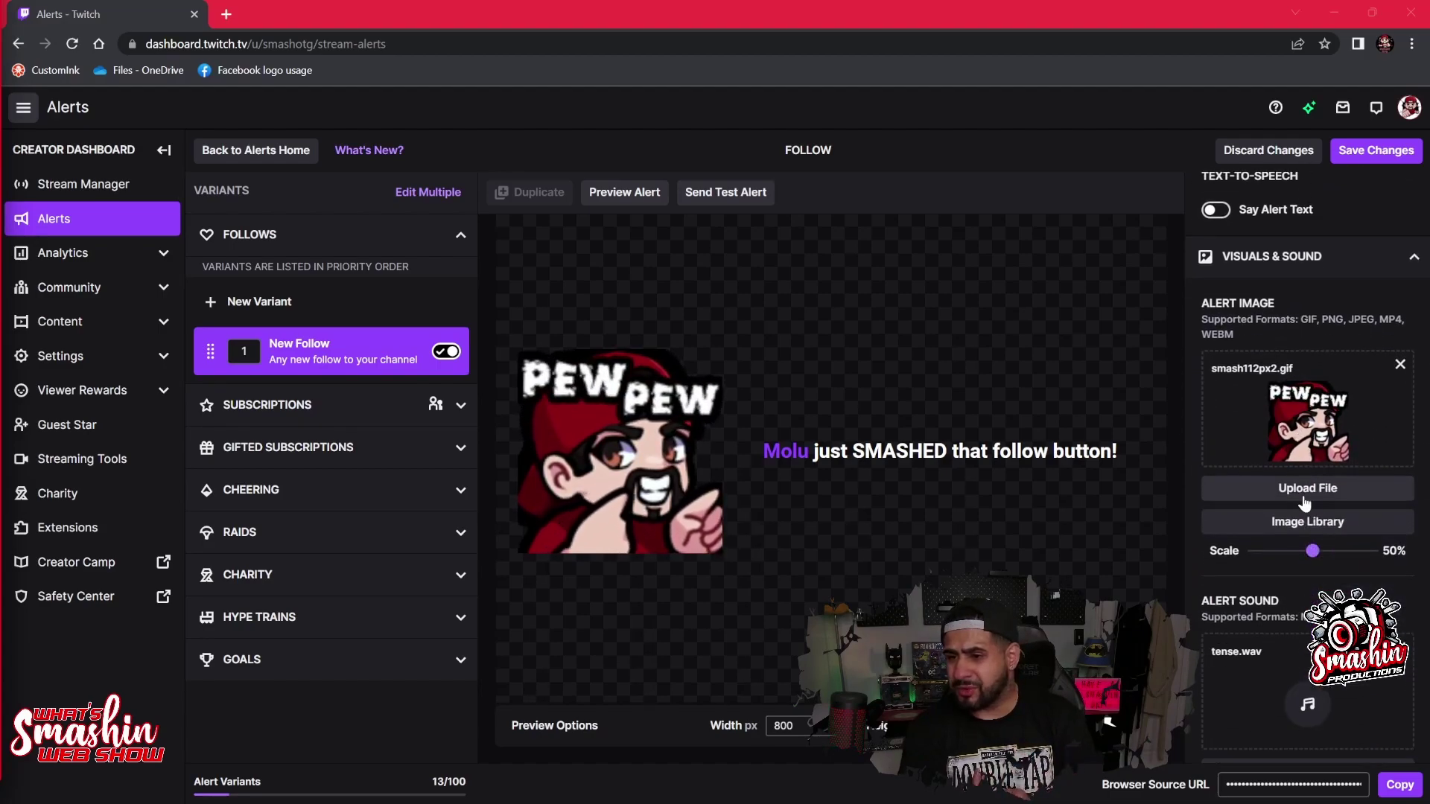
scroll(1300, 447, "down", 1)
scroll(1292, 453, "down", 2)
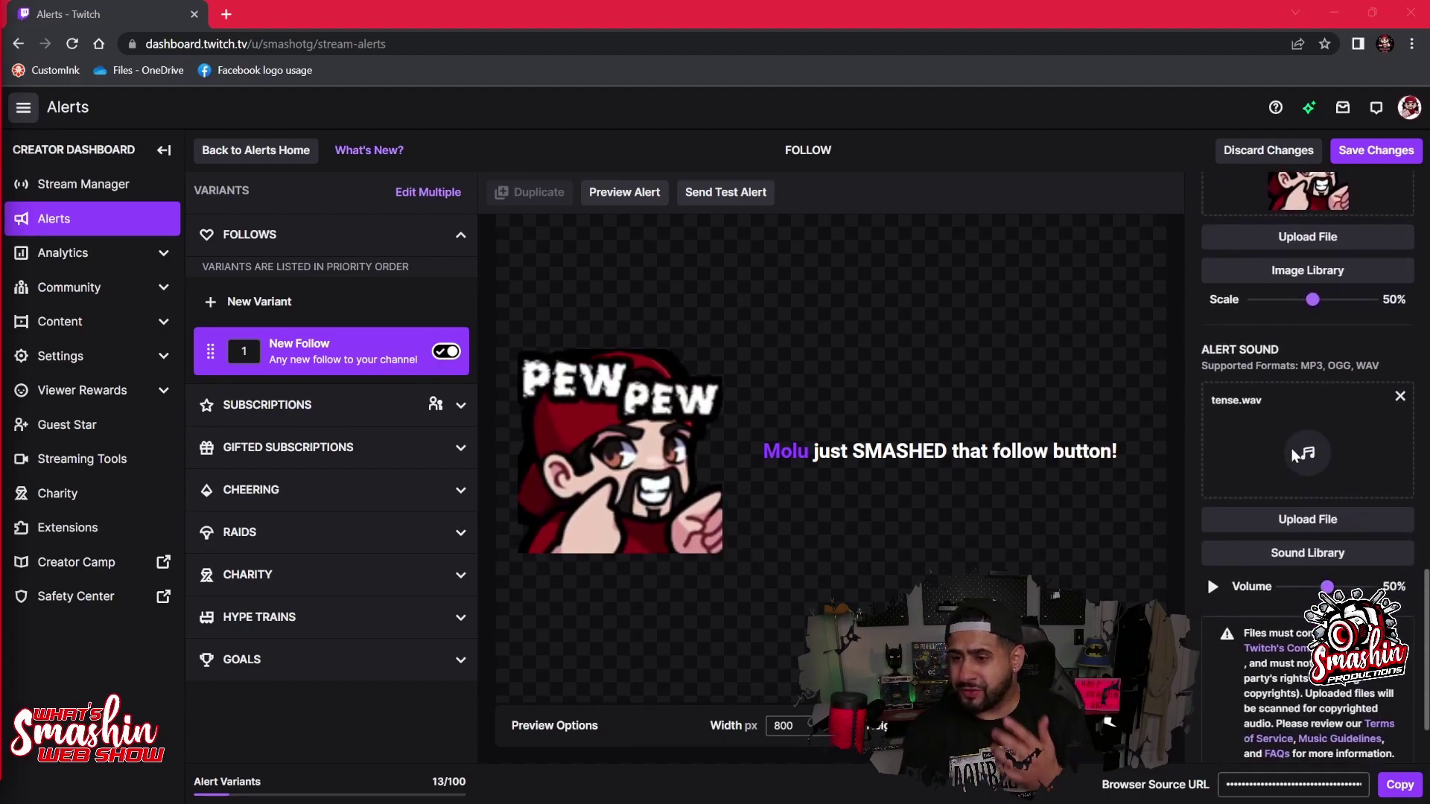
- Replace the tense.wav alert sound with smash.mp3 from the Downloads folder
left_click(1328, 521)
scroll(428, 245, "down", 5)
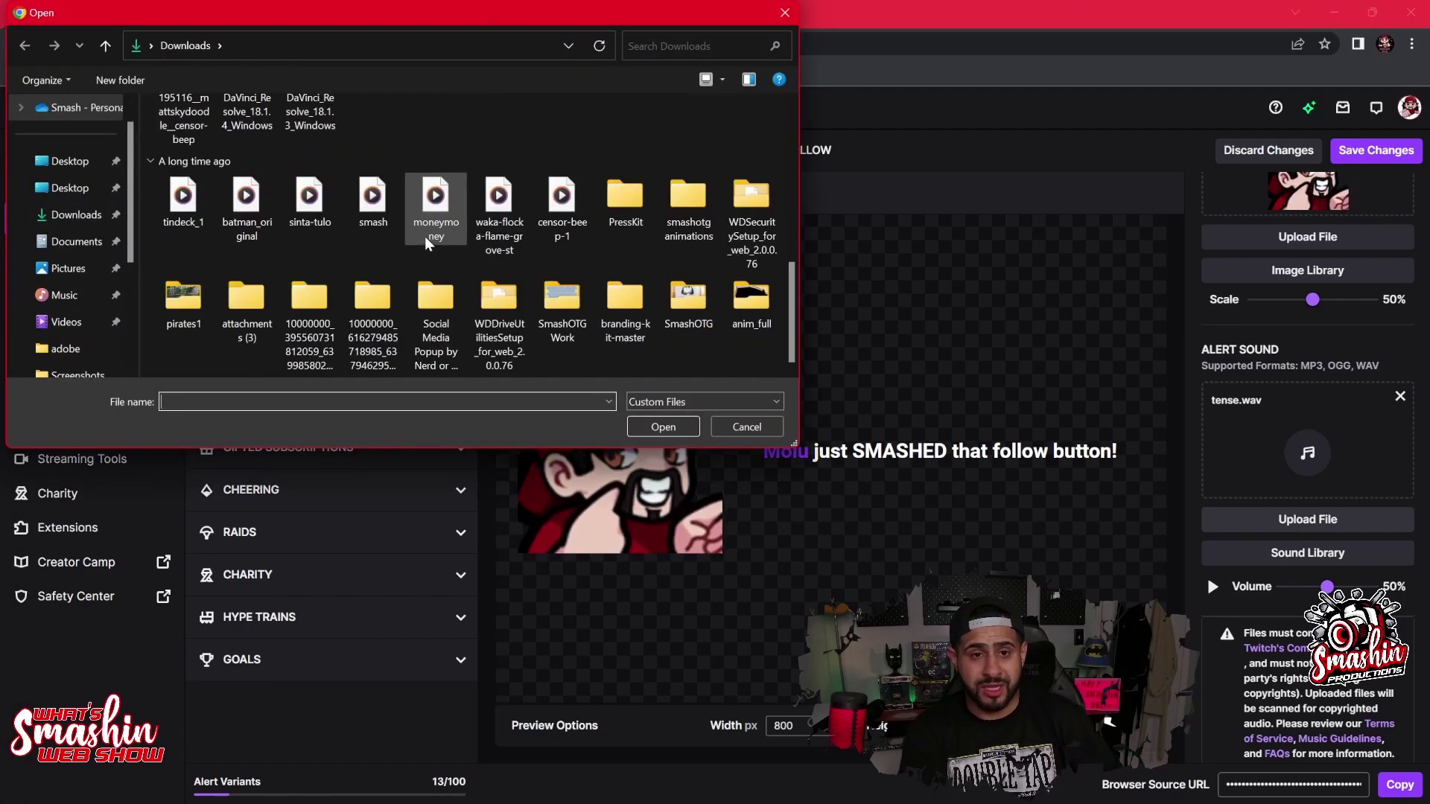
double_click(363, 207)
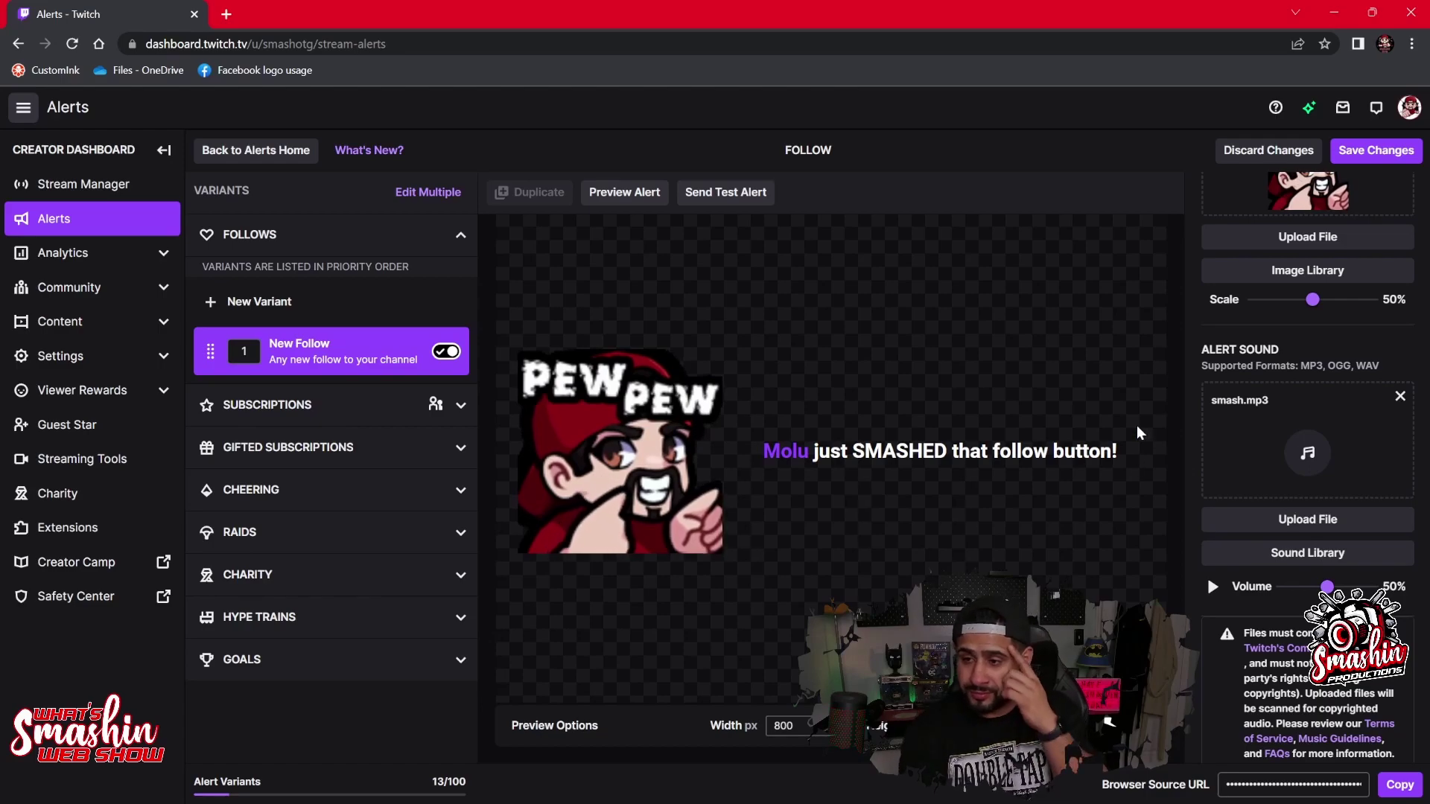
scroll(1308, 447, "down", 2)
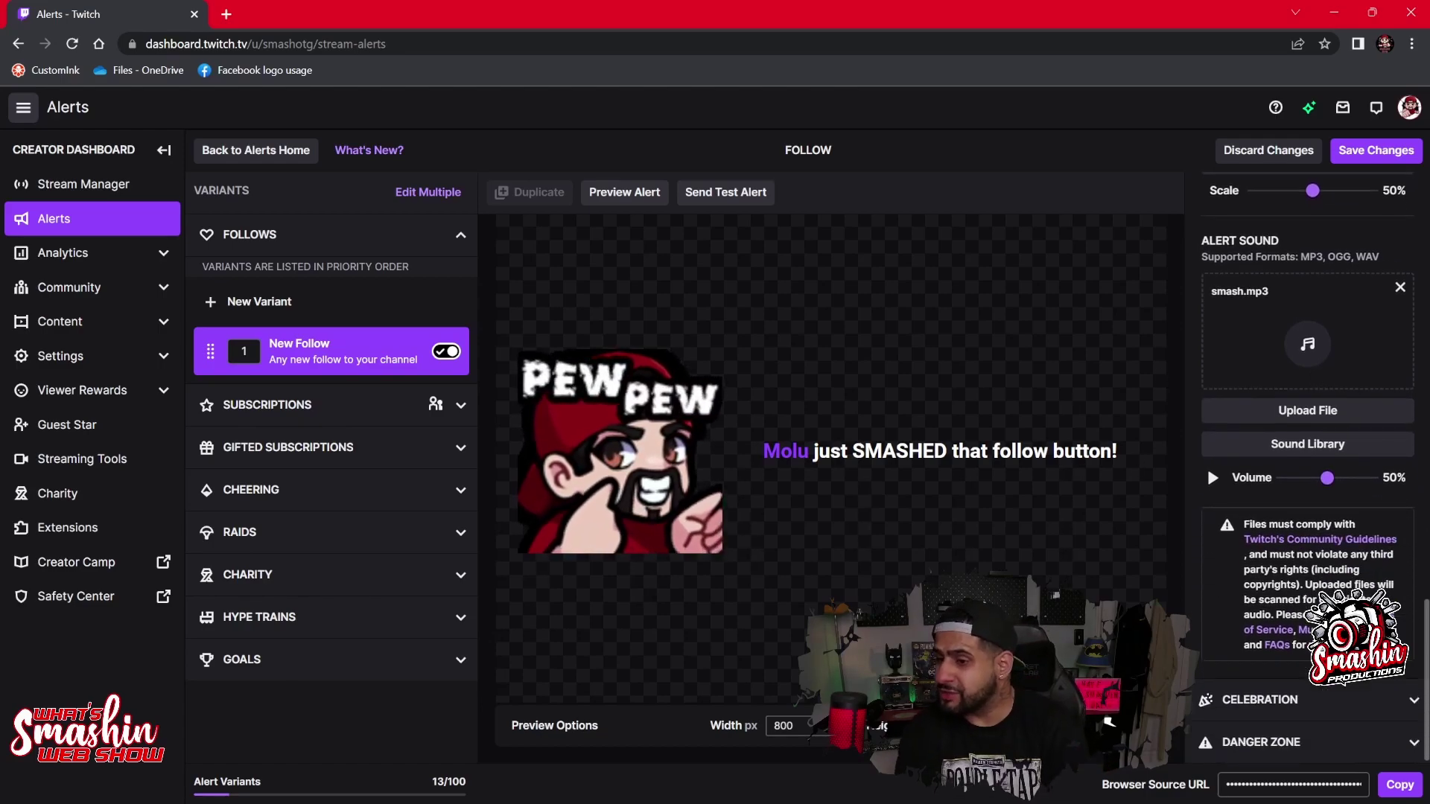